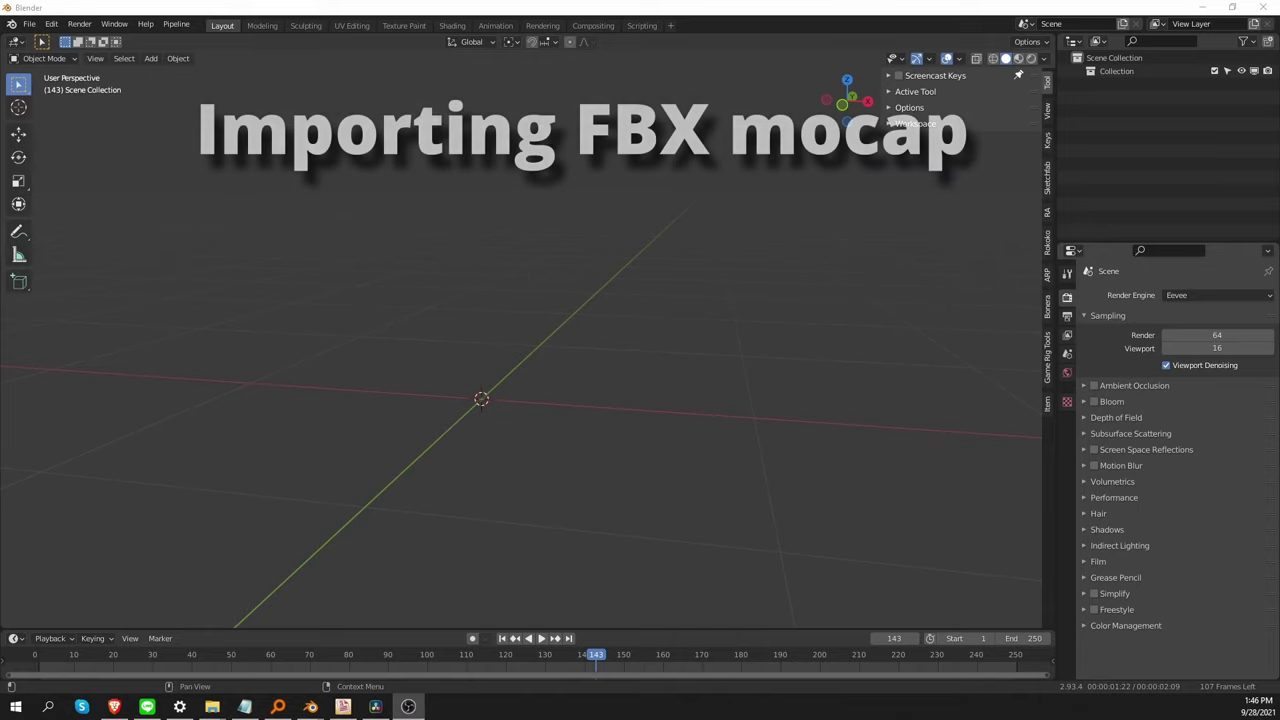
Step: Start an FBX import and select Mma Kick.fbx as the file to import
{"action": "left_click", "coordinate": [29, 23]}
{"action": "mouse_move", "coordinate": [66, 201]}
{"action": "left_click", "coordinate": [235, 296]}
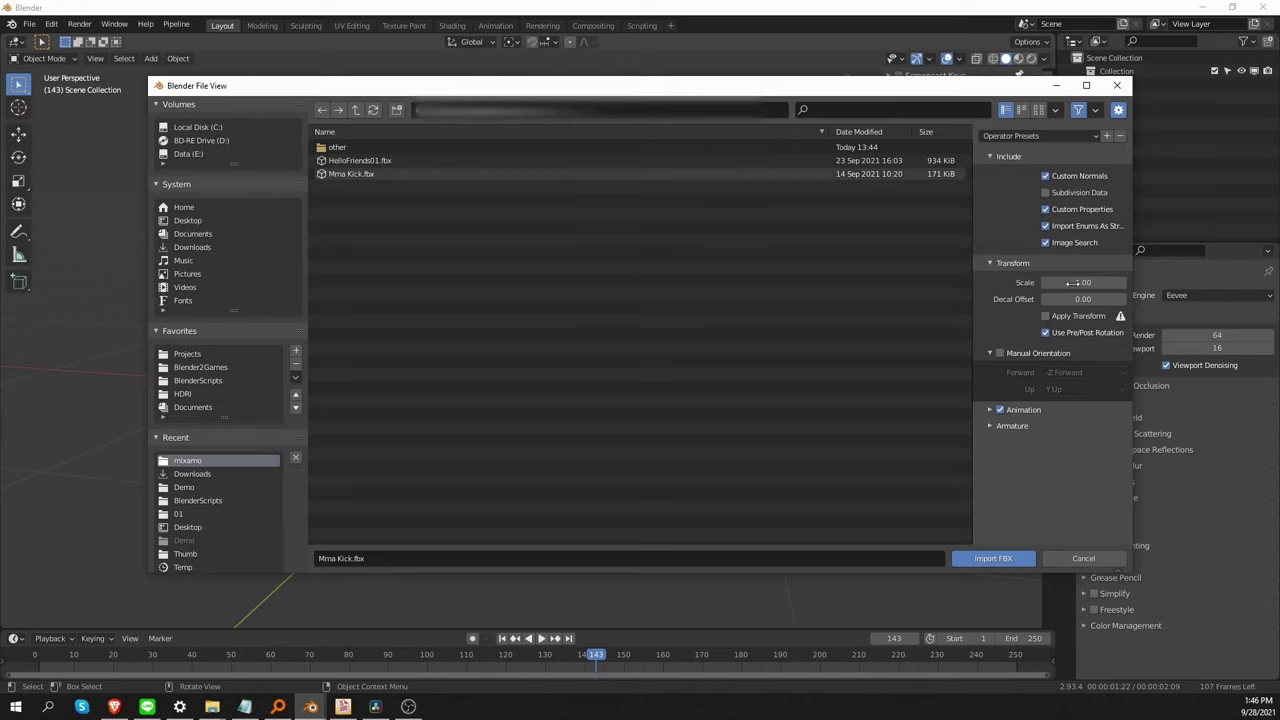
{"action": "left_click", "coordinate": [376, 174]}
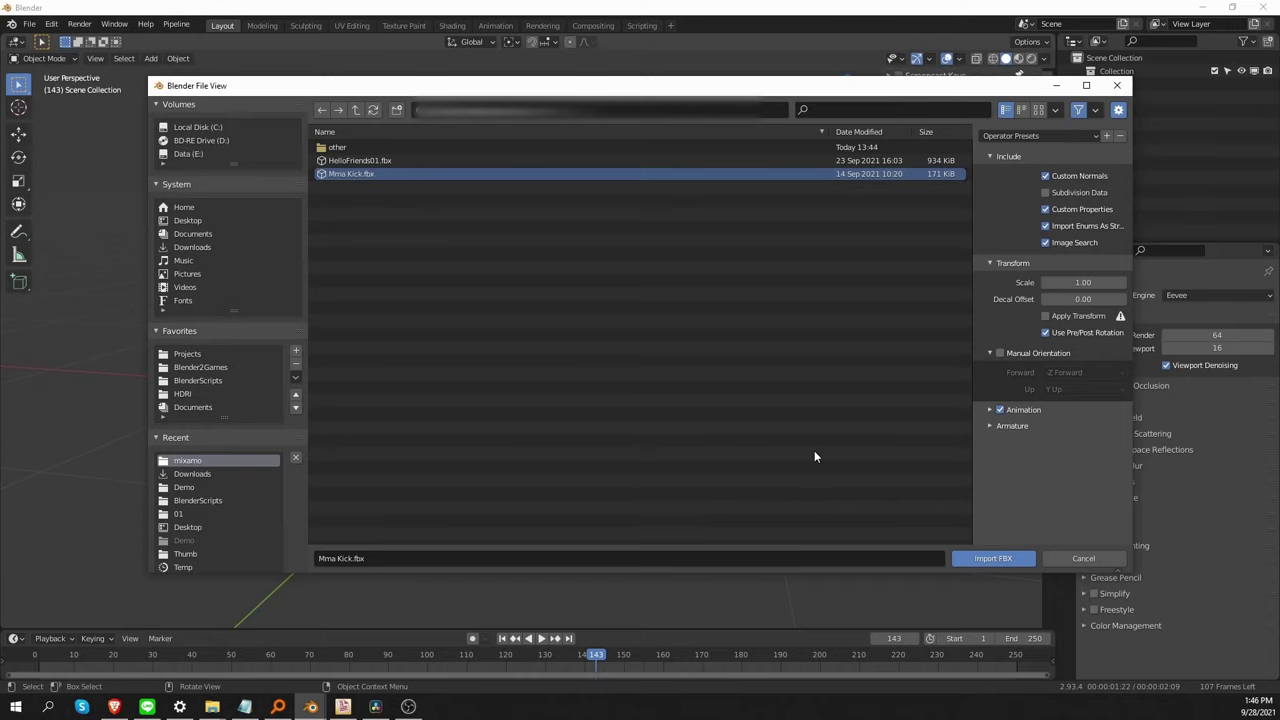
Step: Import Mma Kick.fbx and play the kick animation, stopping around frame 12
{"action": "left_click", "coordinate": [998, 560]}
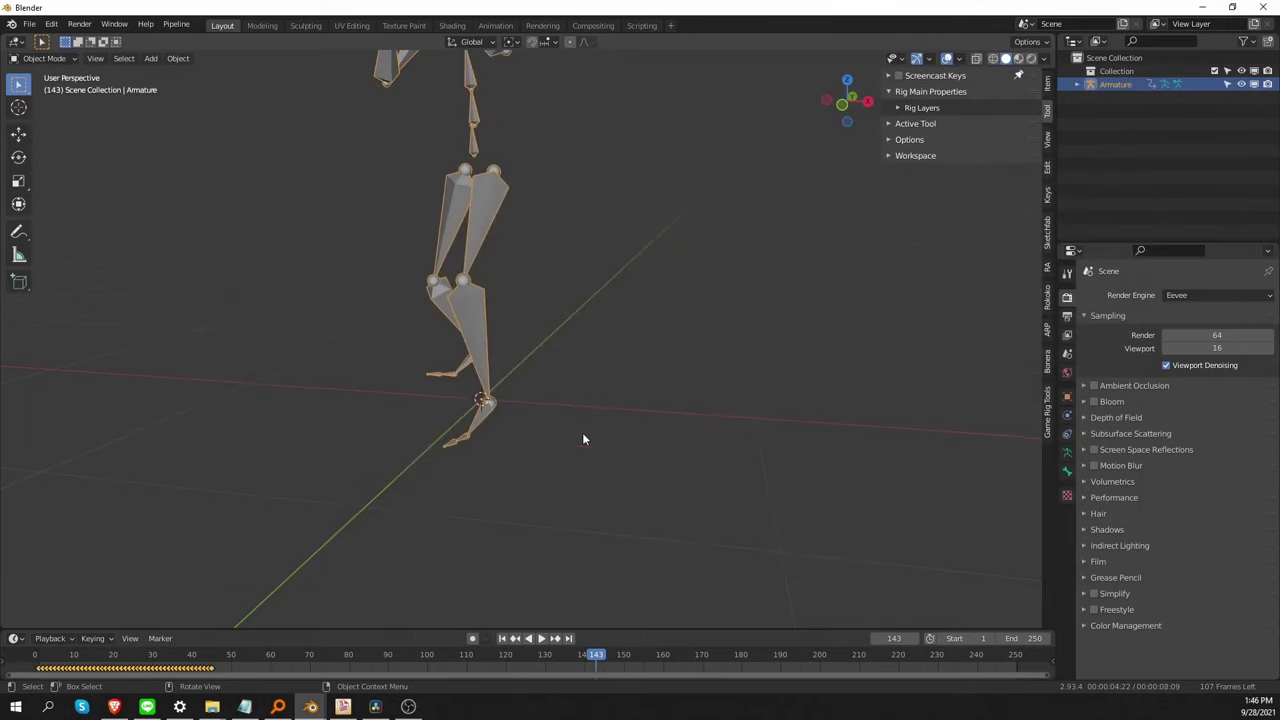
{"action": "middle_click_drag", "start_coordinate": [573, 436], "coordinate": [568, 429]}
{"action": "key", "text": "space"}
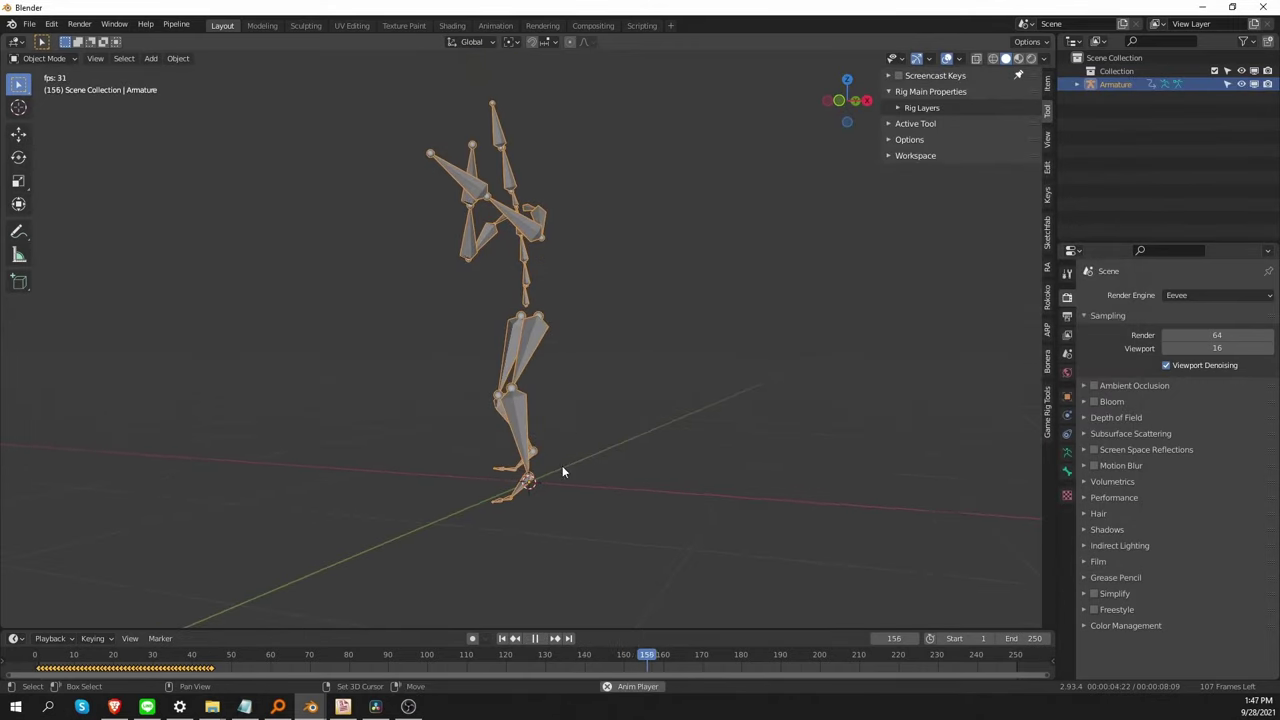
{"action": "left_click", "coordinate": [80, 657]}
{"action": "key", "text": "space"}
{"action": "middle_click_drag", "start_coordinate": [610, 305], "coordinate": [633, 297]}
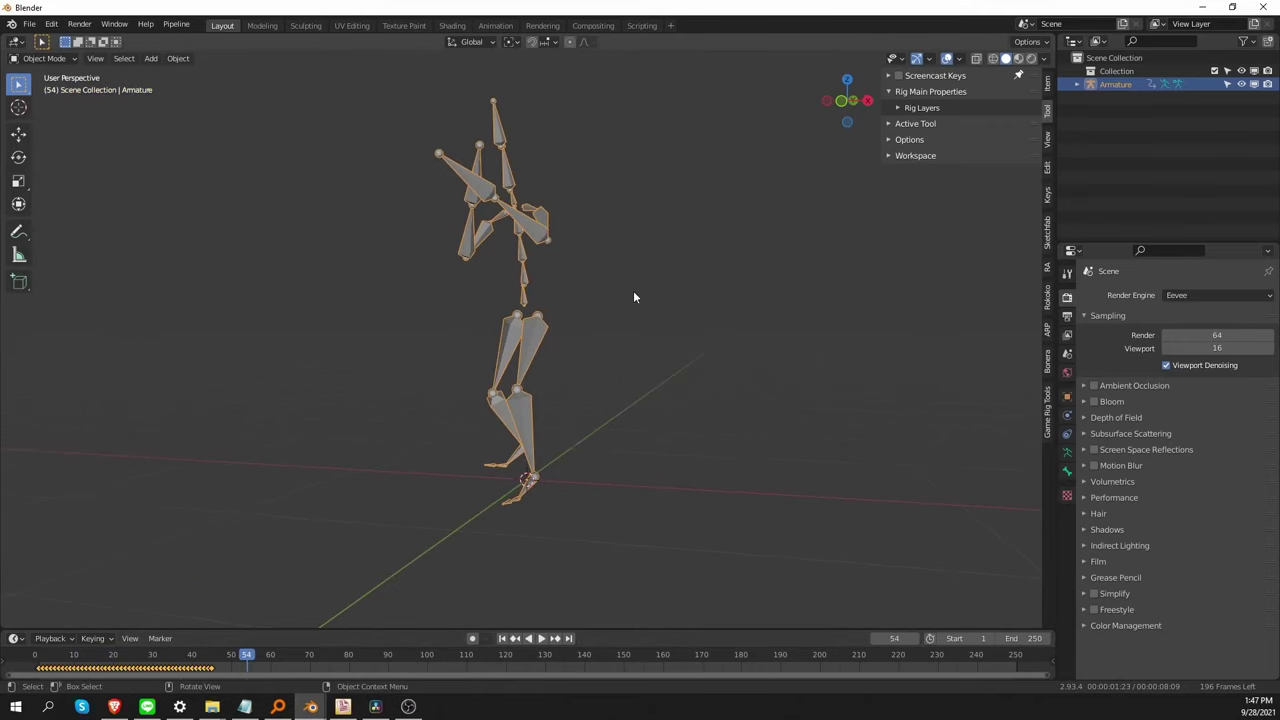
{"action": "scroll", "coordinate": [944, 155], "scroll_direction": "up", "scroll_amount": 1, "text": "ctrl"}
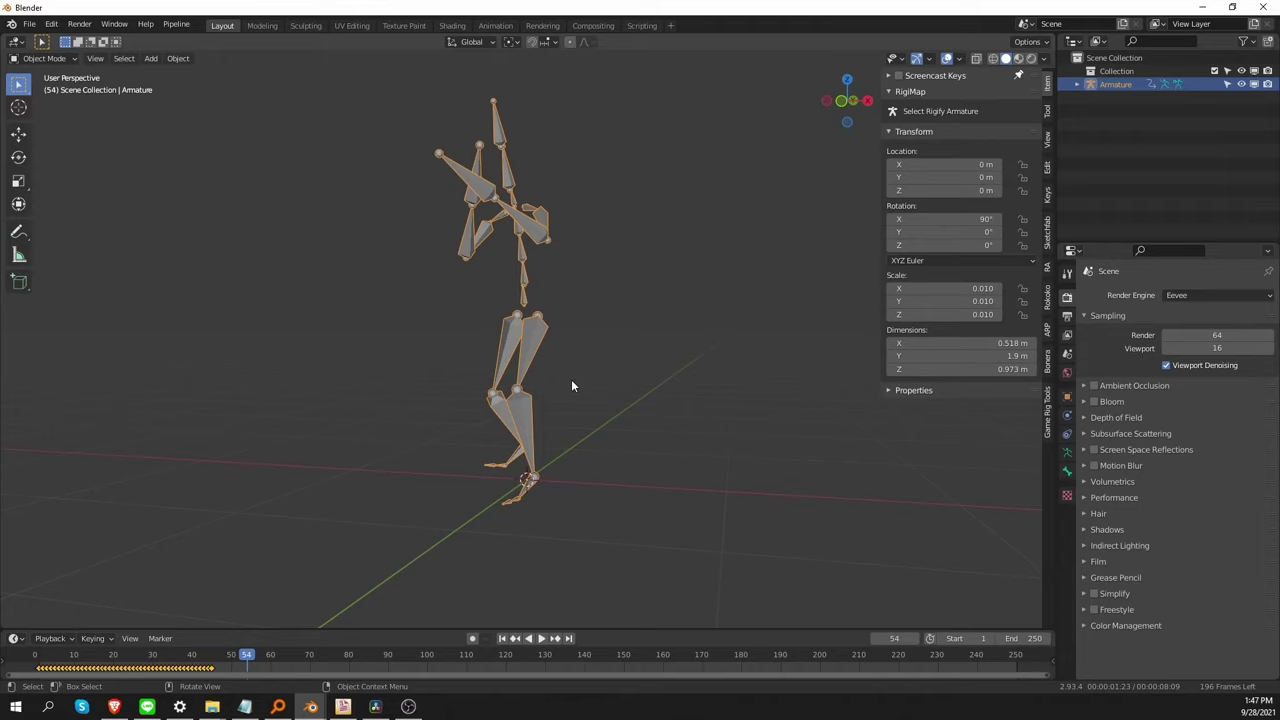
Step: Delete the Mma Kick armature and select HelloFriends01.fbx for FBX import
{"action": "key", "text": "x"}
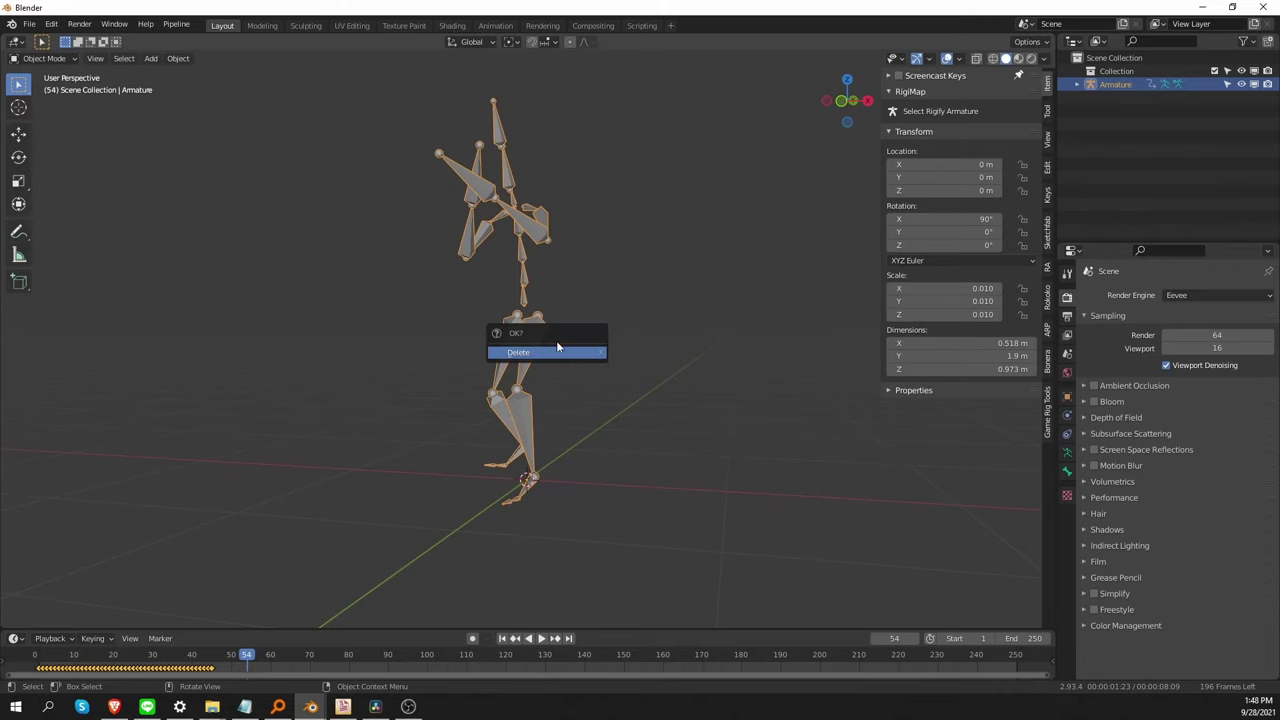
{"action": "left_click", "coordinate": [565, 348]}
{"action": "left_click", "coordinate": [29, 23]}
{"action": "mouse_move", "coordinate": [55, 205]}
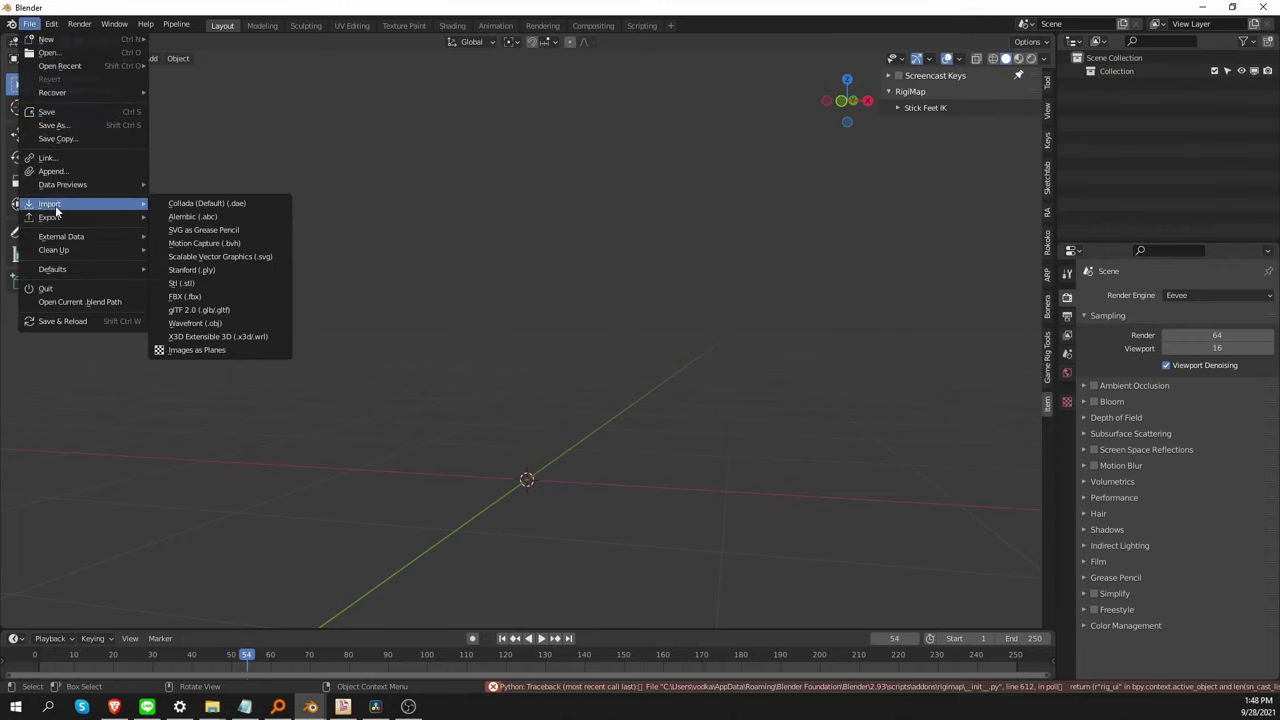
{"action": "left_click", "coordinate": [215, 296]}
{"action": "left_click", "coordinate": [390, 162]}
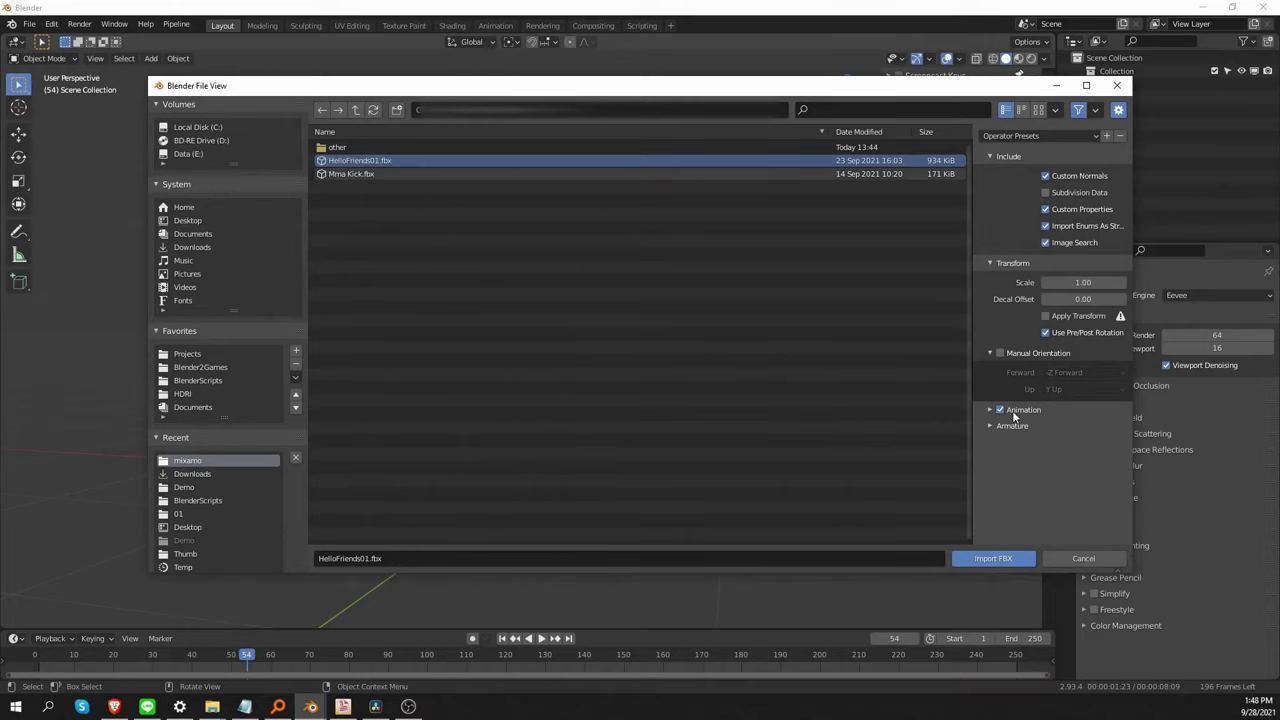
Step: Import HelloFriends01.fbx and play its animation to see the scattered bones
{"action": "left_click", "coordinate": [962, 558]}
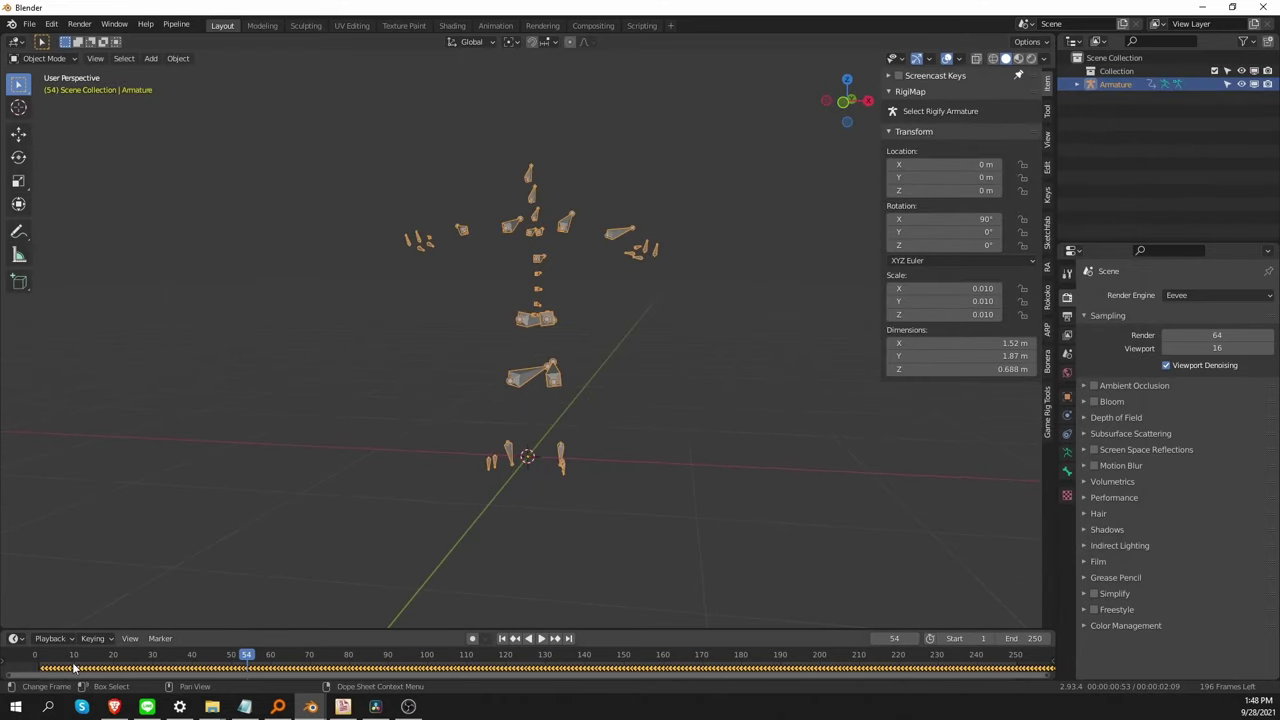
{"action": "key", "text": "space"}
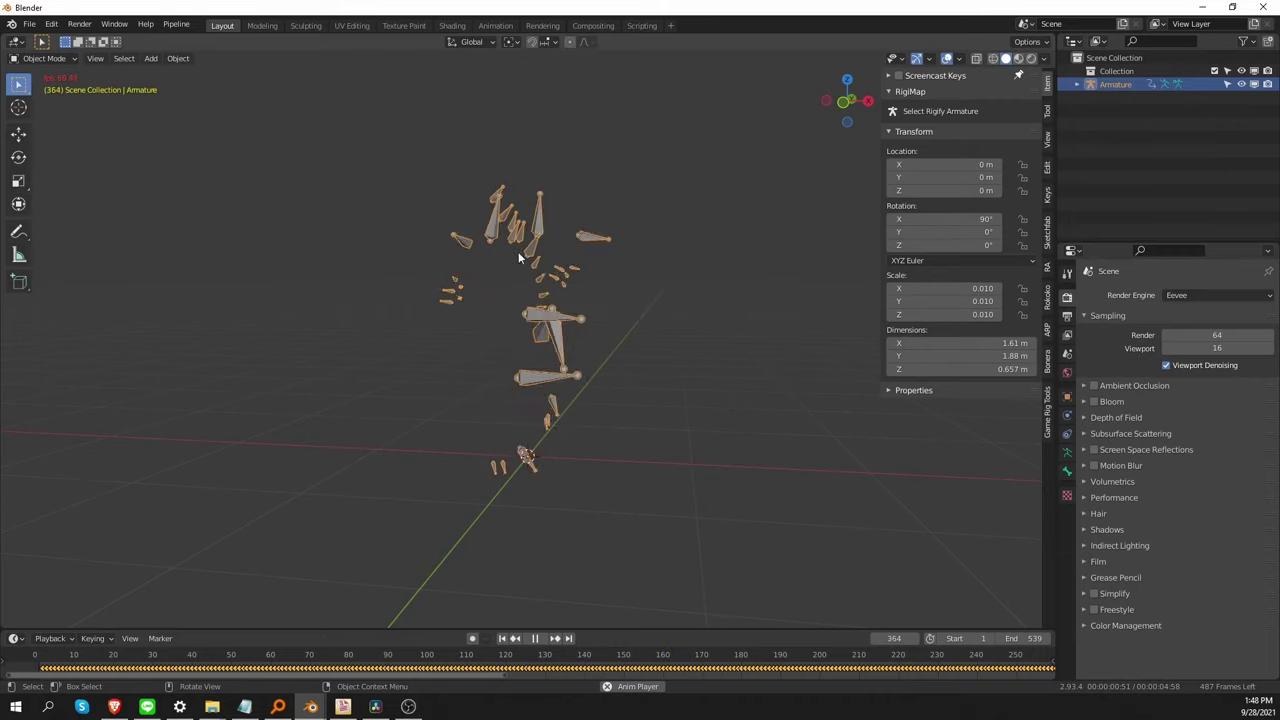
{"action": "key", "text": "space"}
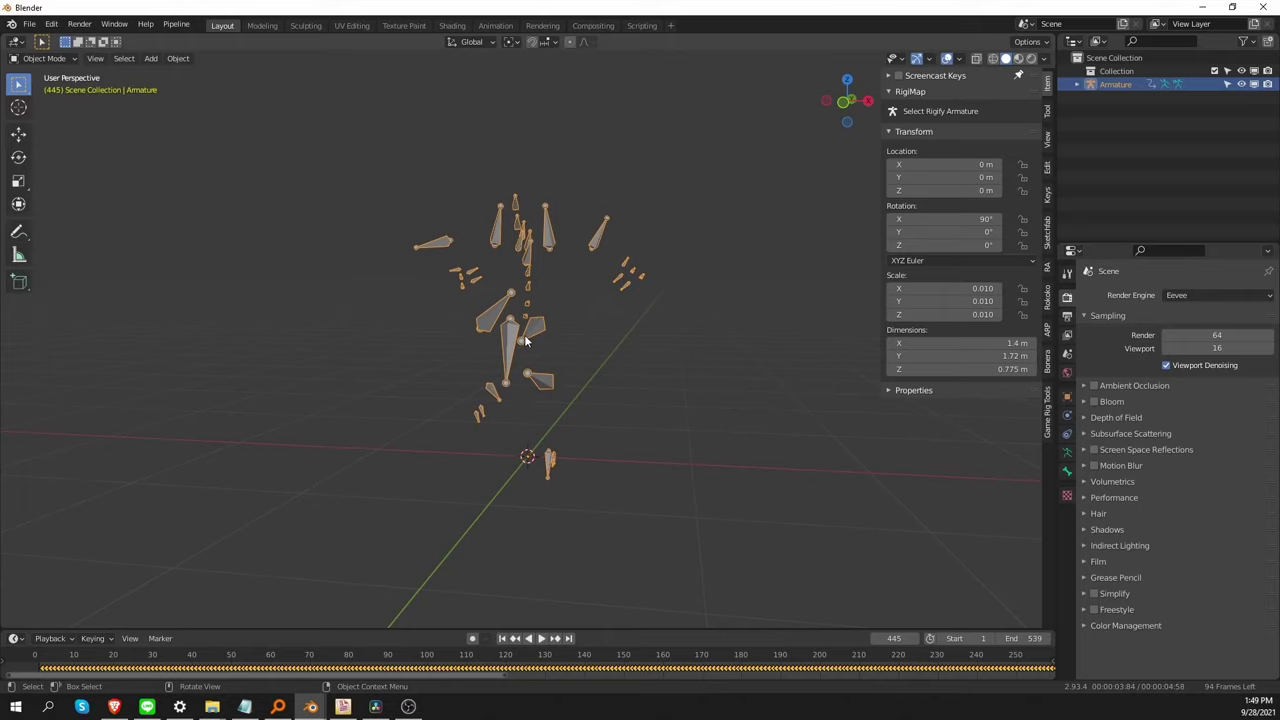
Step: Delete the HelloFriends armature and select HelloFriends01.fbx again for FBX import
{"action": "key", "text": "x"}
{"action": "left_click", "coordinate": [524, 338]}
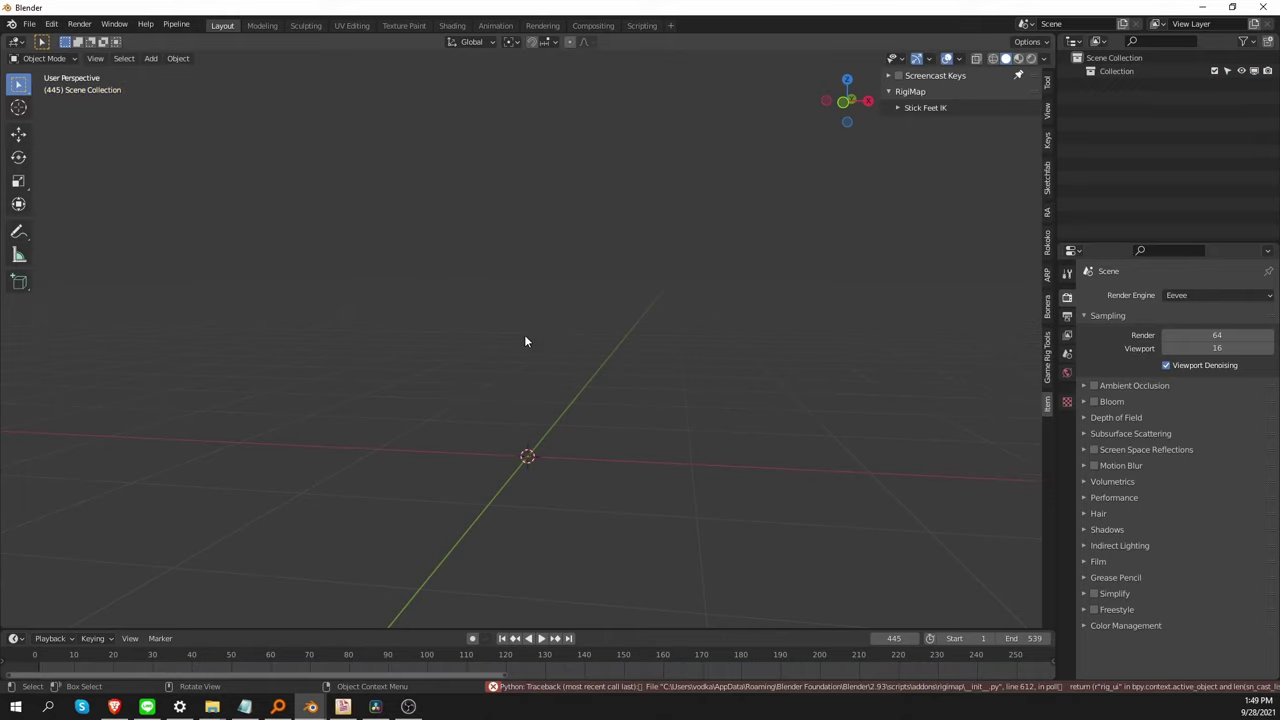
{"action": "left_click", "coordinate": [29, 24]}
{"action": "mouse_move", "coordinate": [58, 204]}
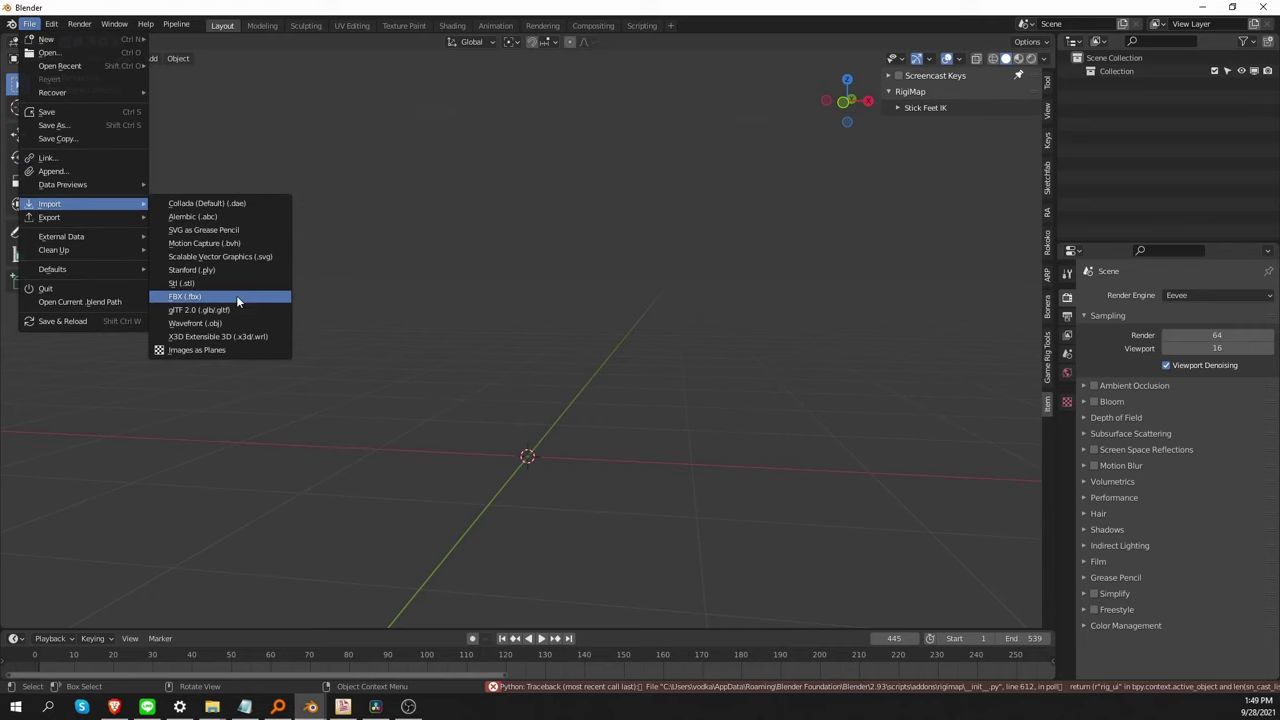
{"action": "left_click", "coordinate": [237, 296]}
{"action": "left_click", "coordinate": [362, 160]}
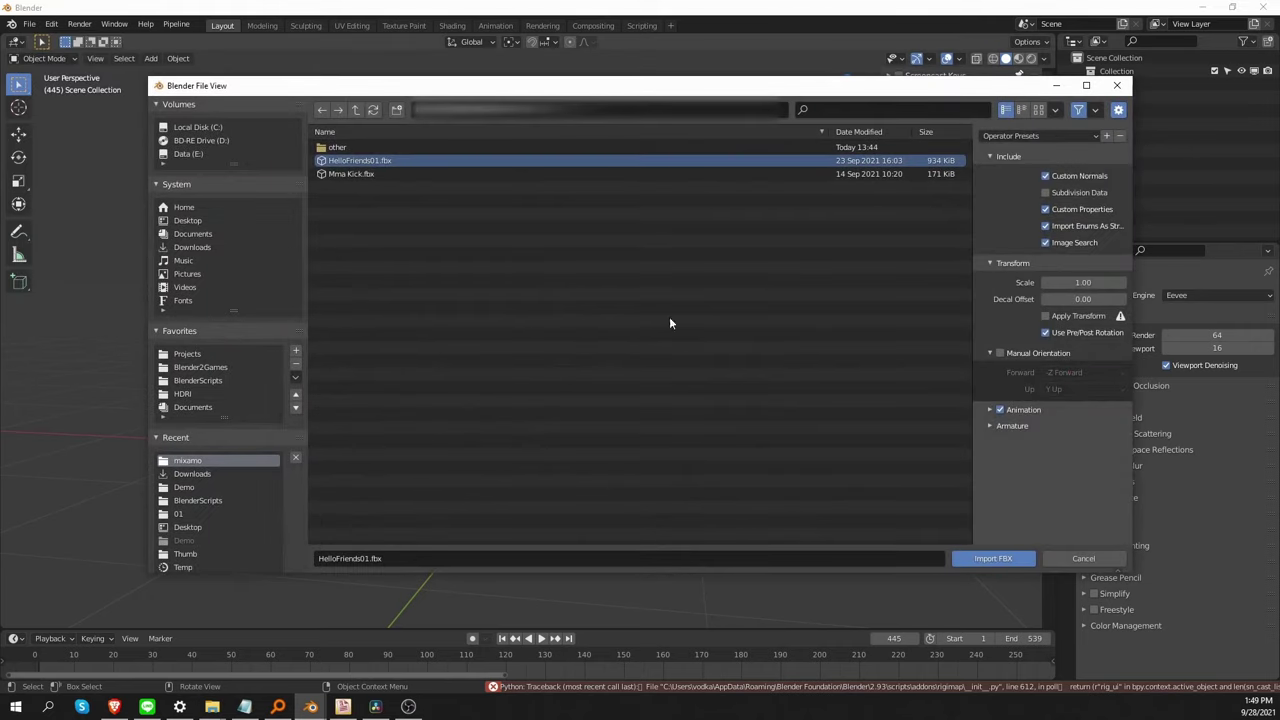
Step: Turn on Automatic Bone Orientation in the Armature import options and widen the panel
{"action": "left_click", "coordinate": [1028, 427]}
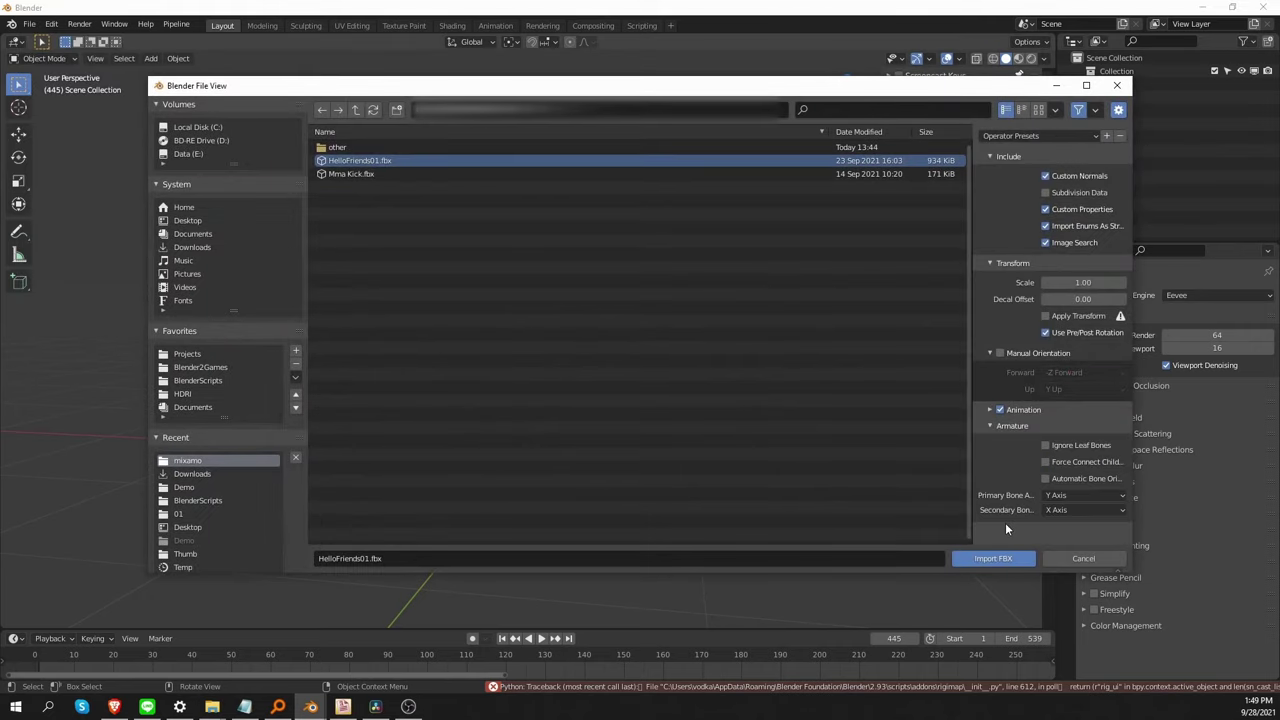
{"action": "left_click", "coordinate": [1046, 480]}
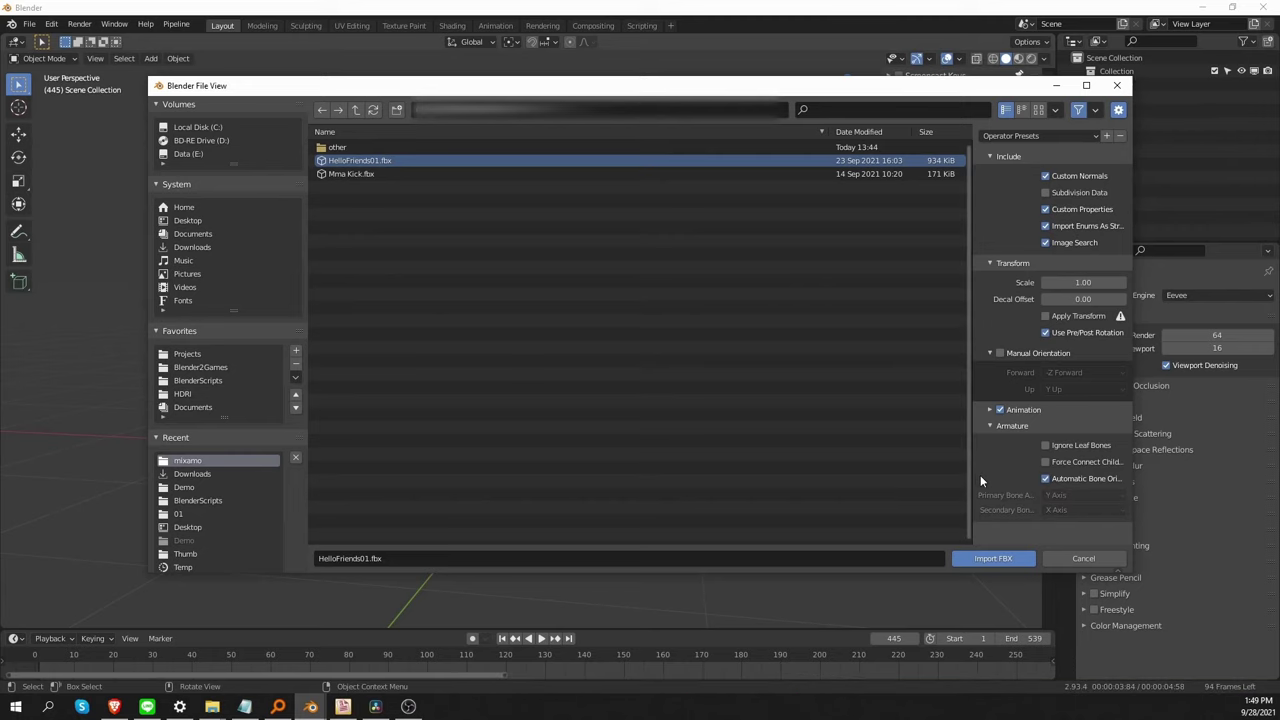
{"action": "left_click_drag", "start_coordinate": [975, 474], "coordinate": [890, 478]}
Step: Import HelloFriends01.fbx with the new bone settings and play it from about frame 80
{"action": "left_click", "coordinate": [993, 558]}
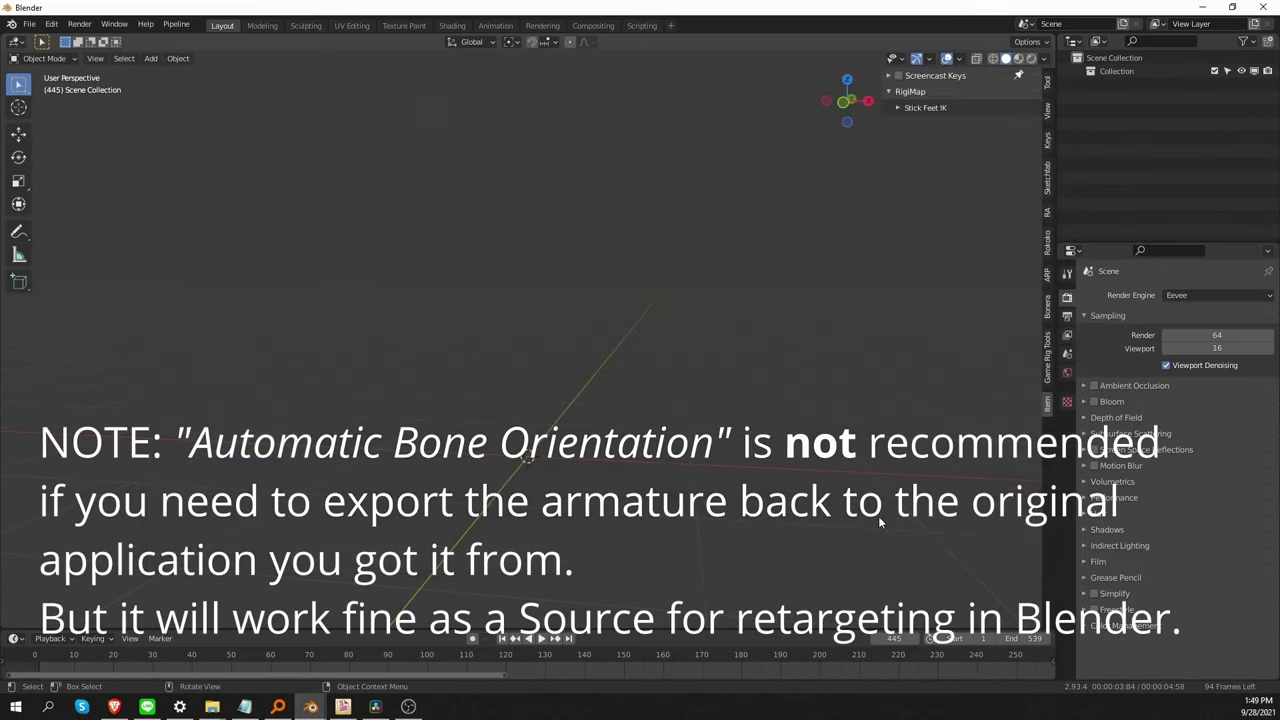
{"action": "middle_click_drag", "start_coordinate": [665, 490], "coordinate": [638, 362]}
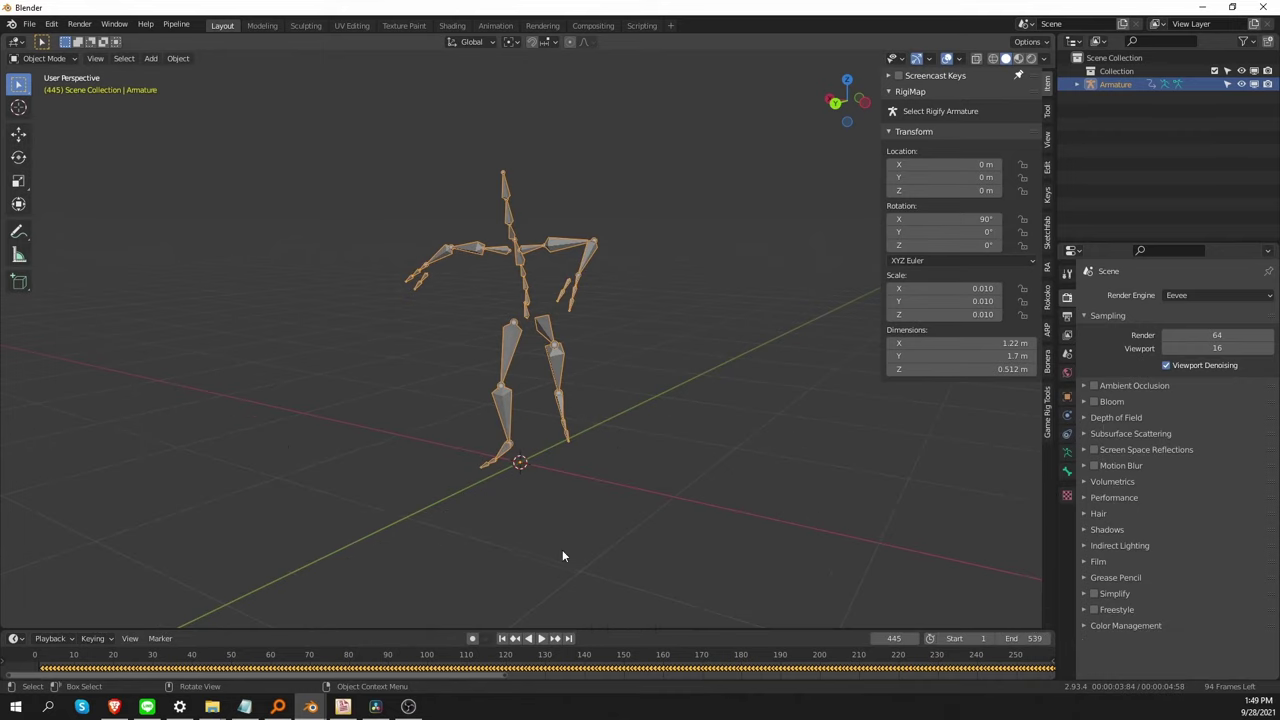
{"action": "left_click", "coordinate": [344, 651]}
{"action": "key", "text": "space"}
{"action": "middle_click_drag", "start_coordinate": [411, 557], "coordinate": [485, 280]}
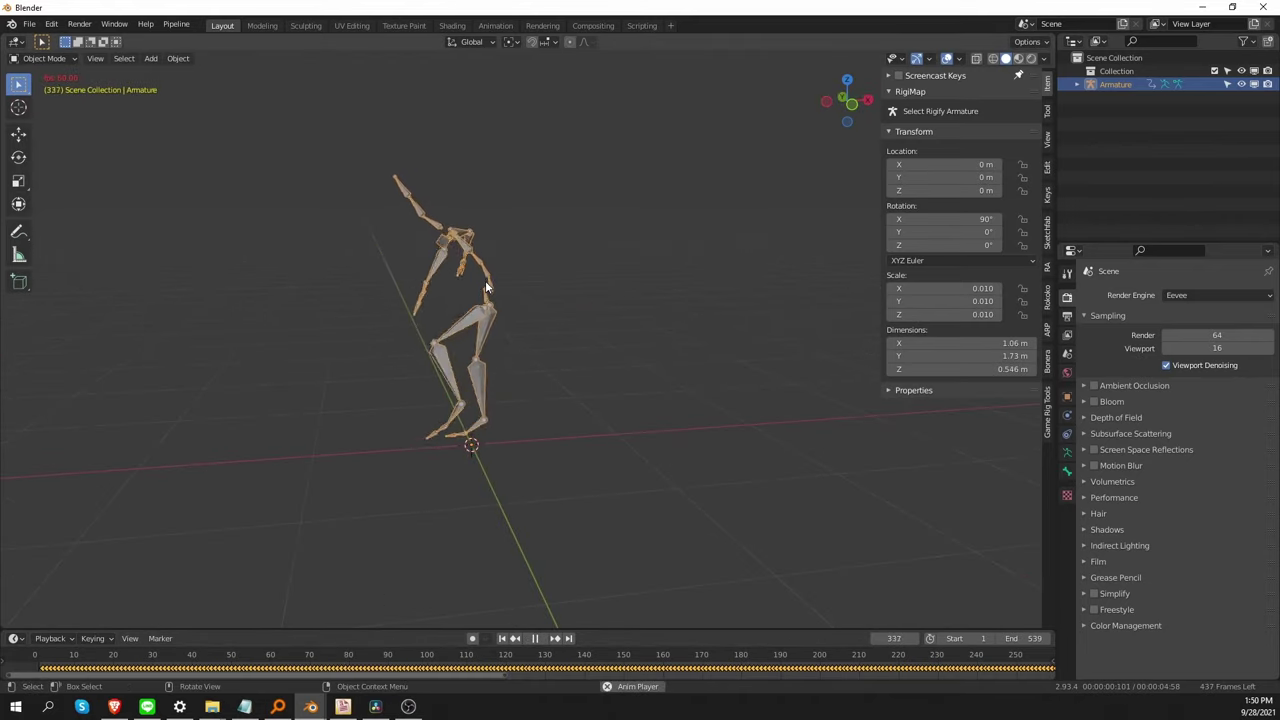
{"action": "key", "text": "space"}
{"action": "left_click", "coordinate": [29, 23]}
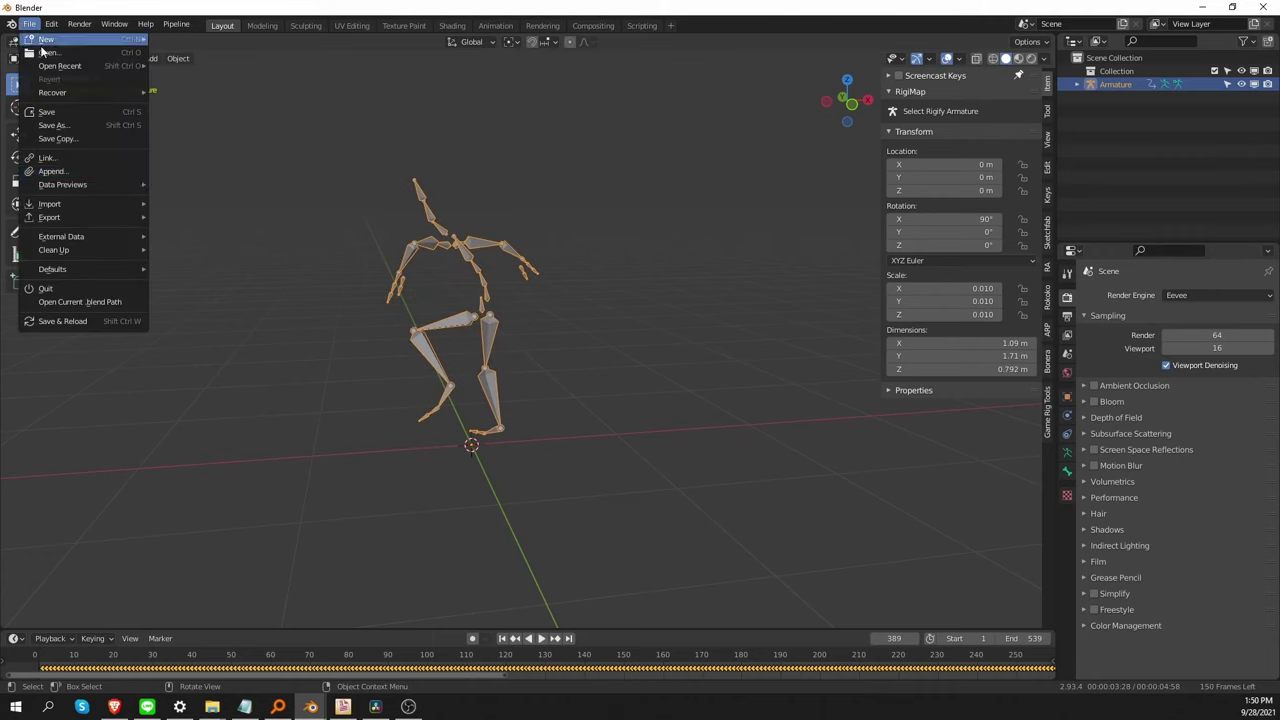
{"action": "mouse_move", "coordinate": [85, 203]}
{"action": "left_click", "coordinate": [246, 284]}
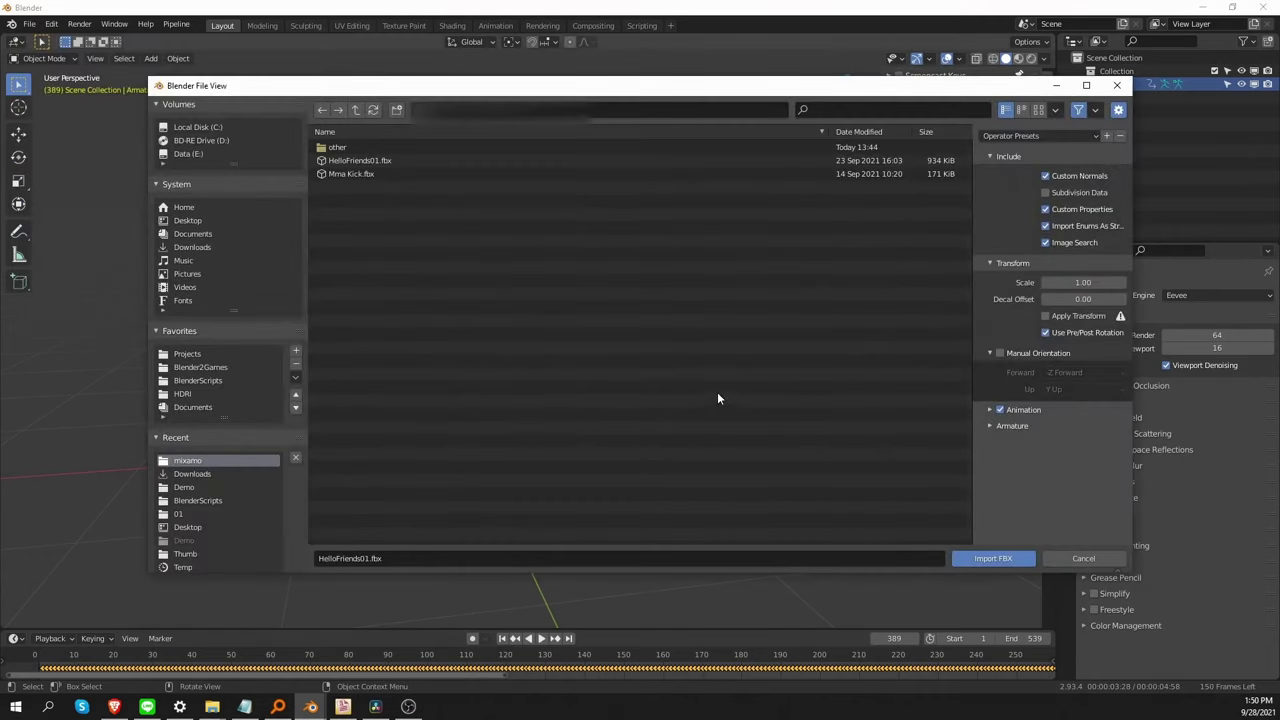
{"action": "left_click", "coordinate": [1020, 428]}
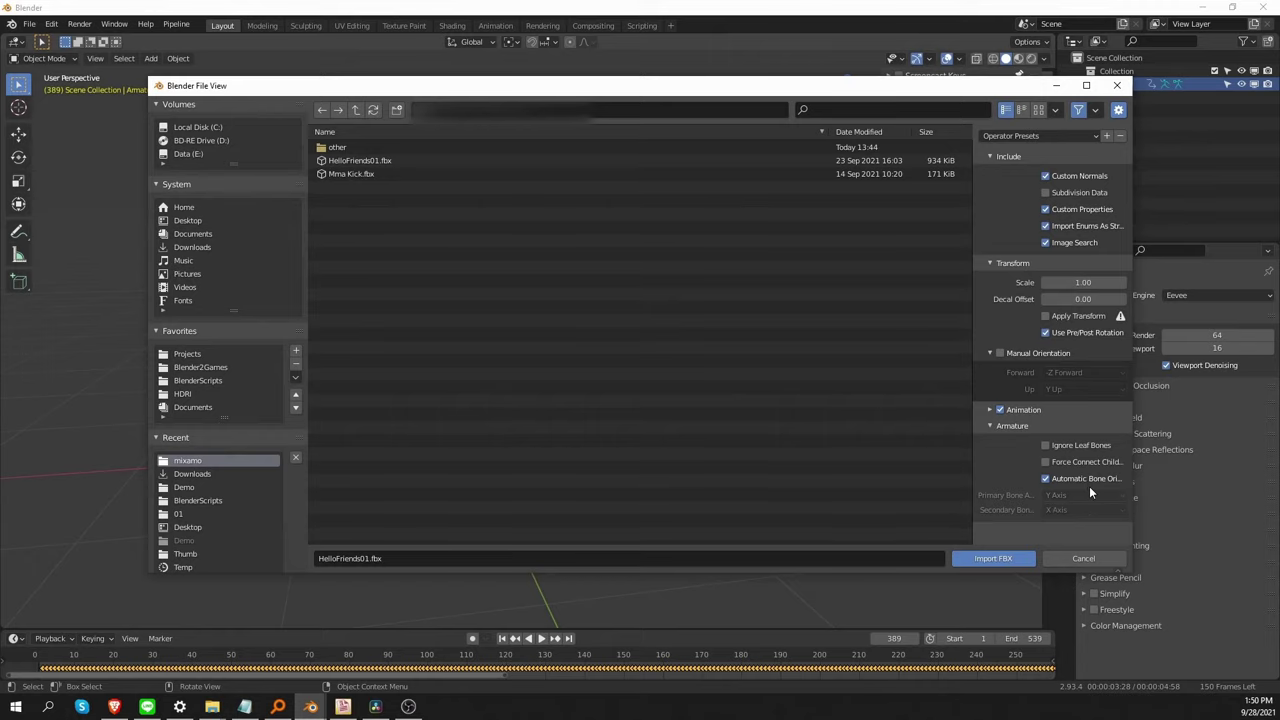
{"action": "left_click", "coordinate": [1067, 558]}
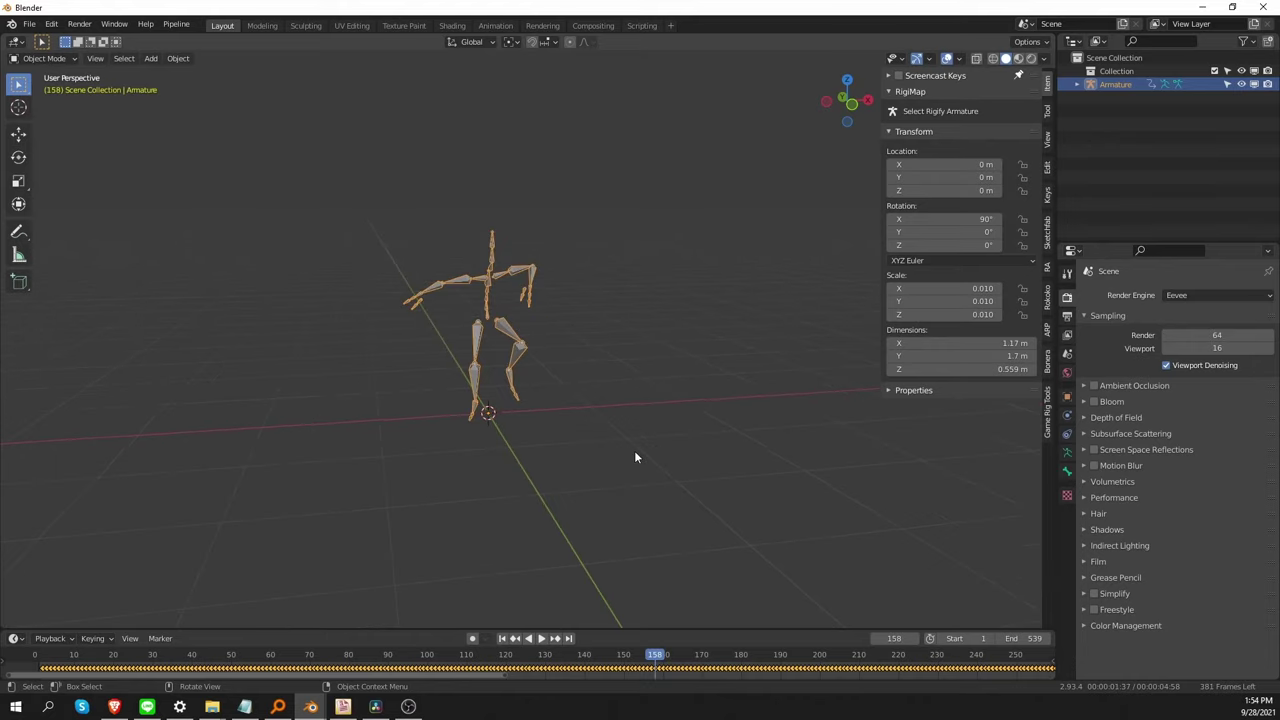
Step: Apply the armature's rotation so X reads 0°
{"action": "key", "text": "Tab"}
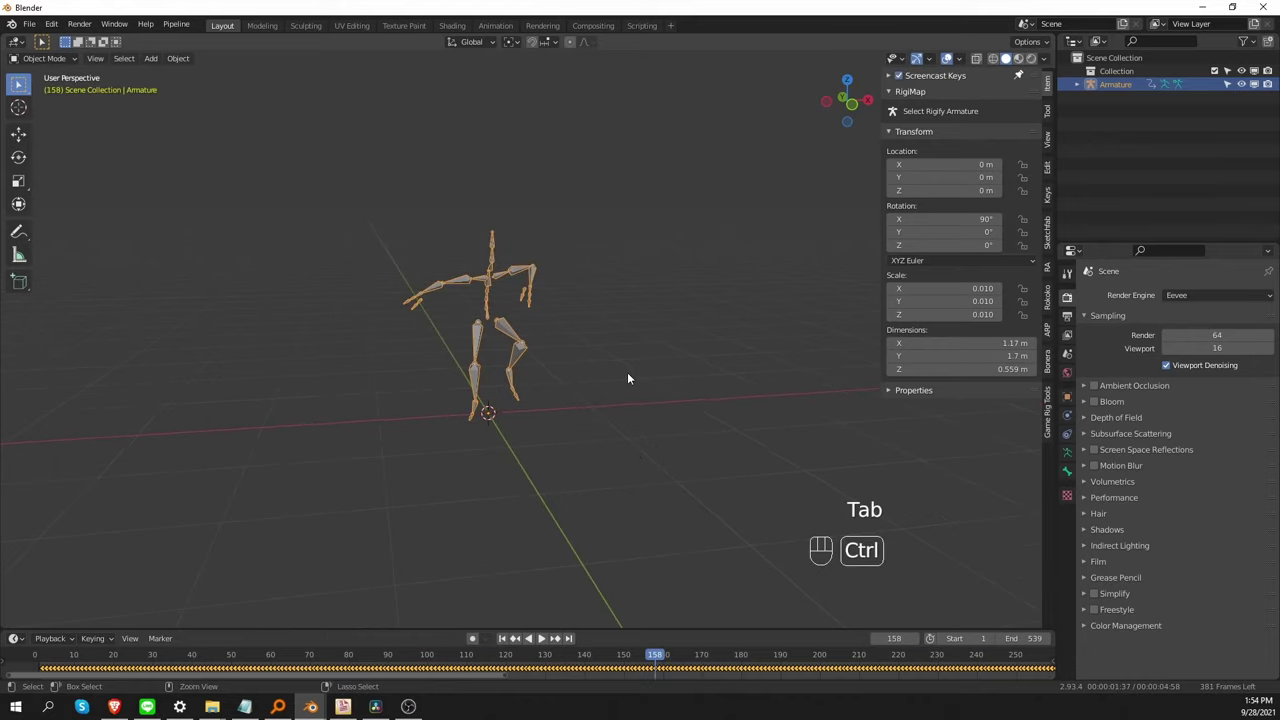
{"action": "key", "text": "ctrl+a"}
{"action": "left_click", "coordinate": [606, 388]}
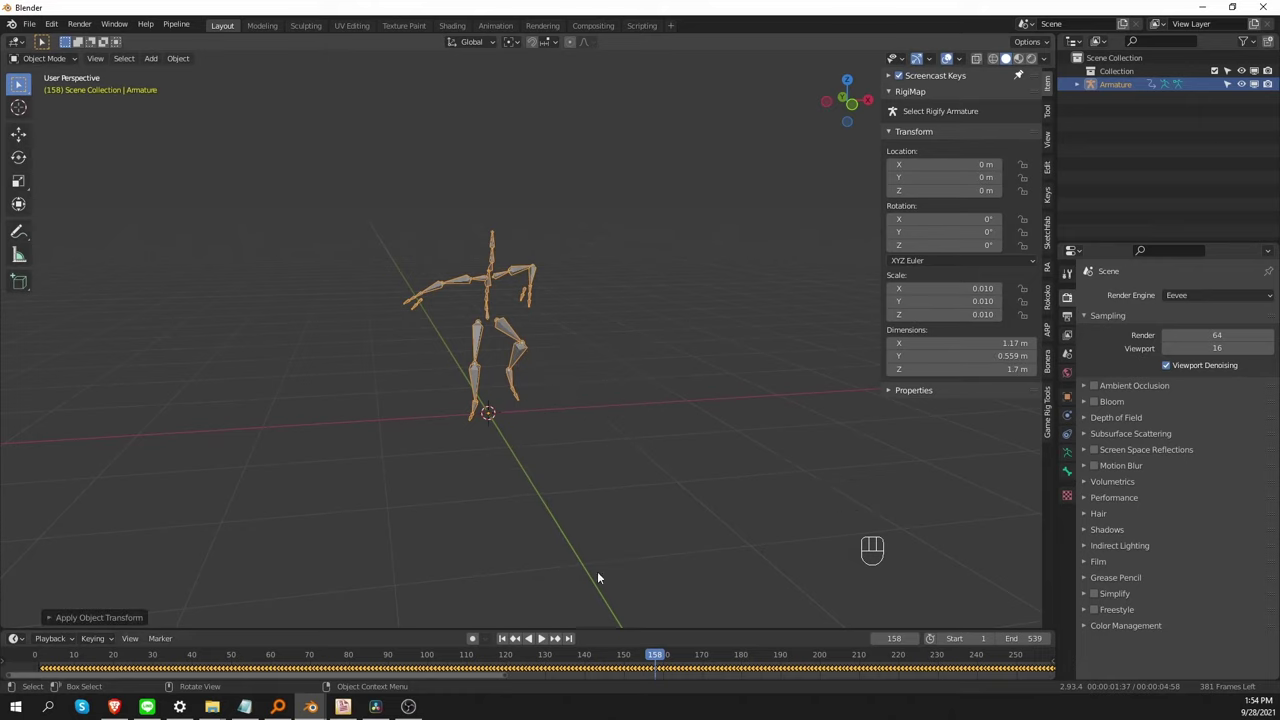
Step: Play and stop the mocap animation to check the motion
{"action": "key", "text": "shift"}
{"action": "key", "text": "shift+space"}
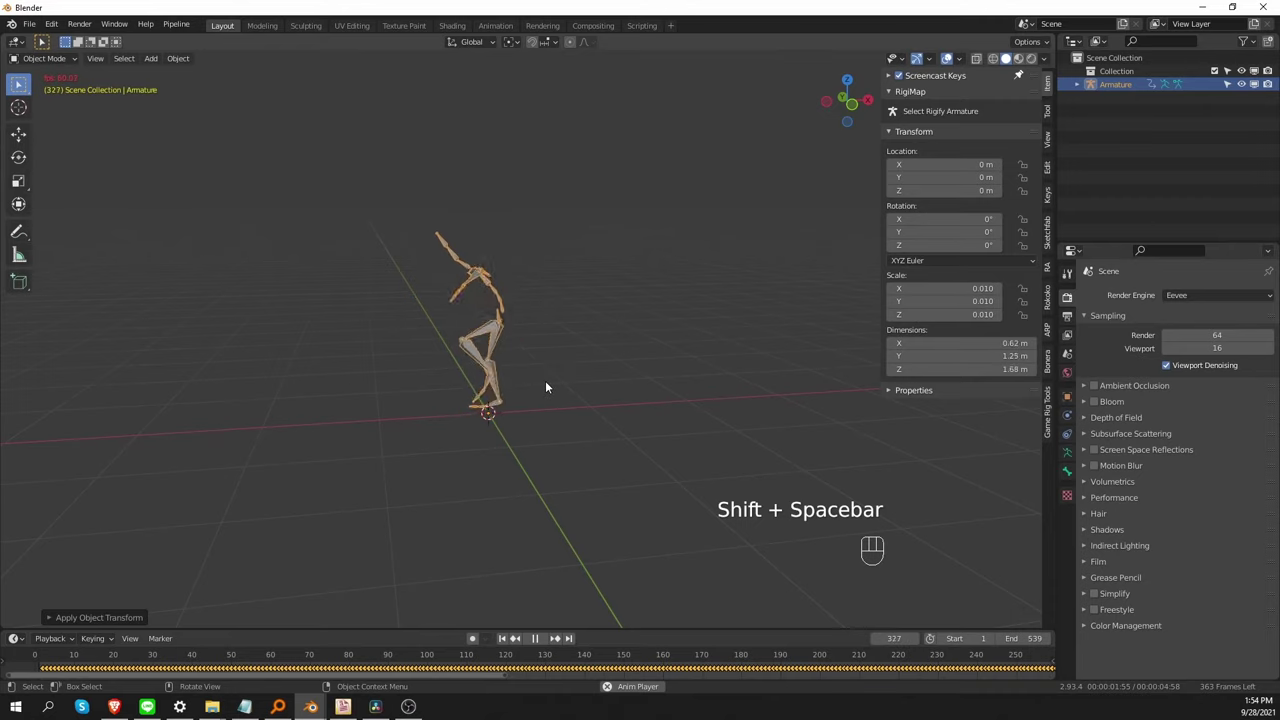
{"action": "key", "text": "shift"}
{"action": "key", "text": "shift+space"}
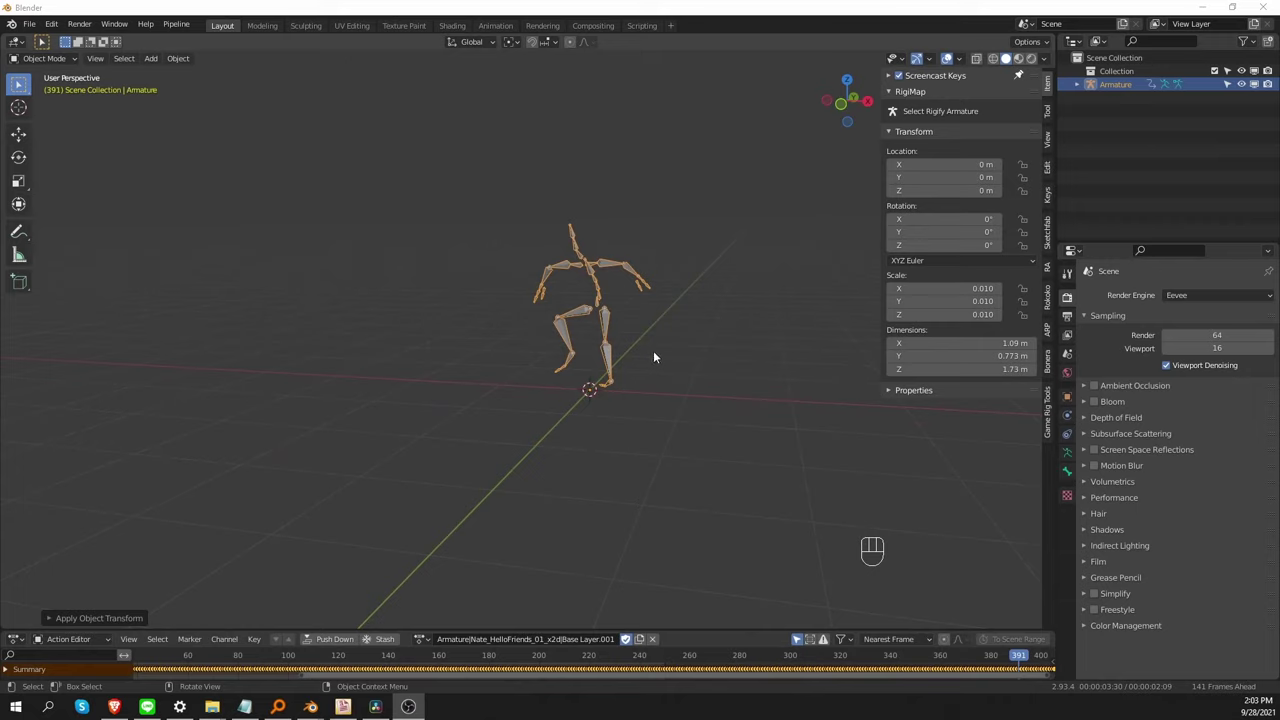
Step: Apply the armature's scale so it reads 1.000, frame it, and go to frame 0
{"action": "key", "text": "ctrl+a"}
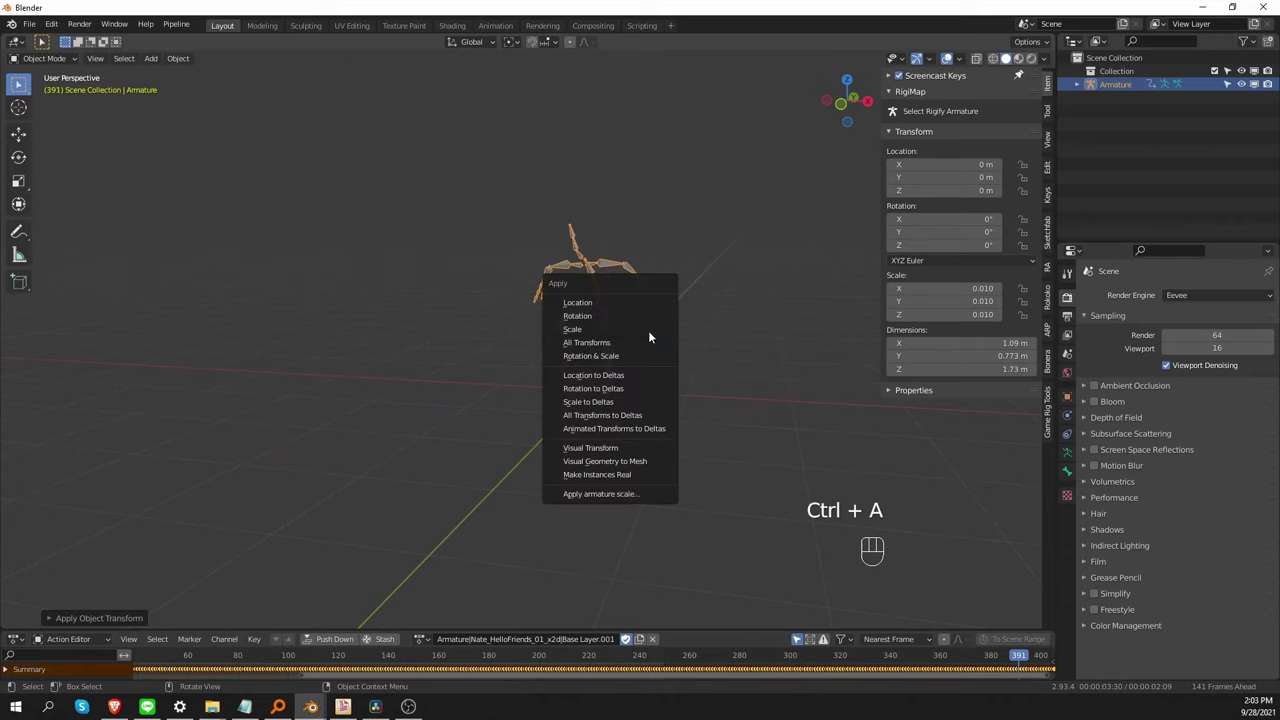
{"action": "left_click", "coordinate": [648, 330]}
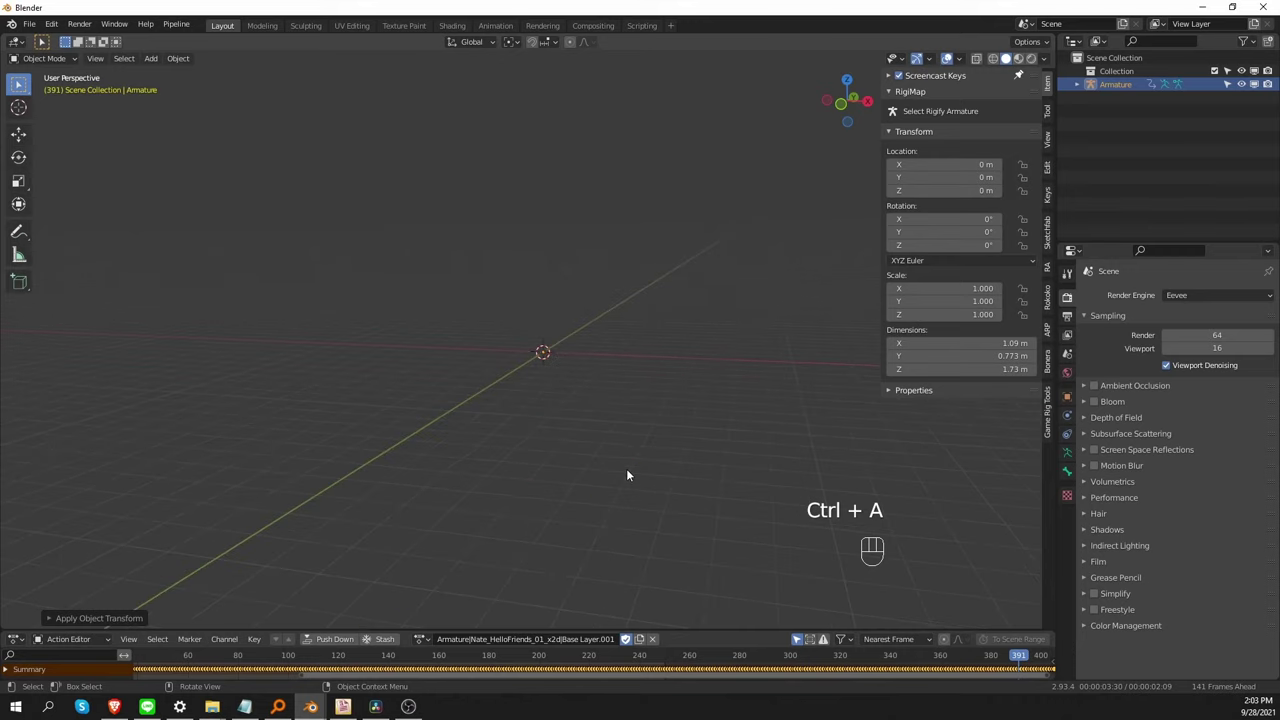
{"action": "key", "text": "KP_Decimal"}
{"action": "scroll", "coordinate": [620, 505], "scroll_direction": "down", "scroll_amount": 5}
{"action": "middle_click_drag", "start_coordinate": [594, 526], "coordinate": [600, 471]}
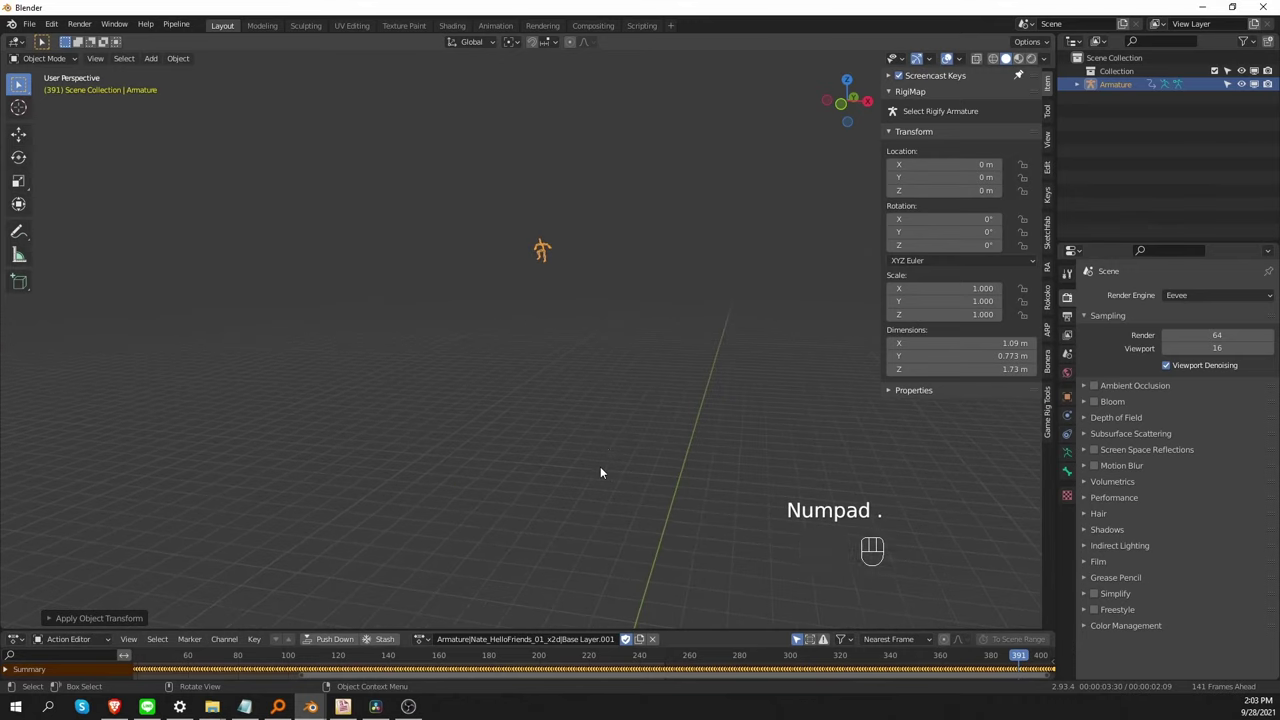
{"action": "left_click", "coordinate": [184, 657]}
{"action": "scroll", "coordinate": [284, 652], "scroll_direction": "up", "scroll_amount": 5, "text": "ctrl"}
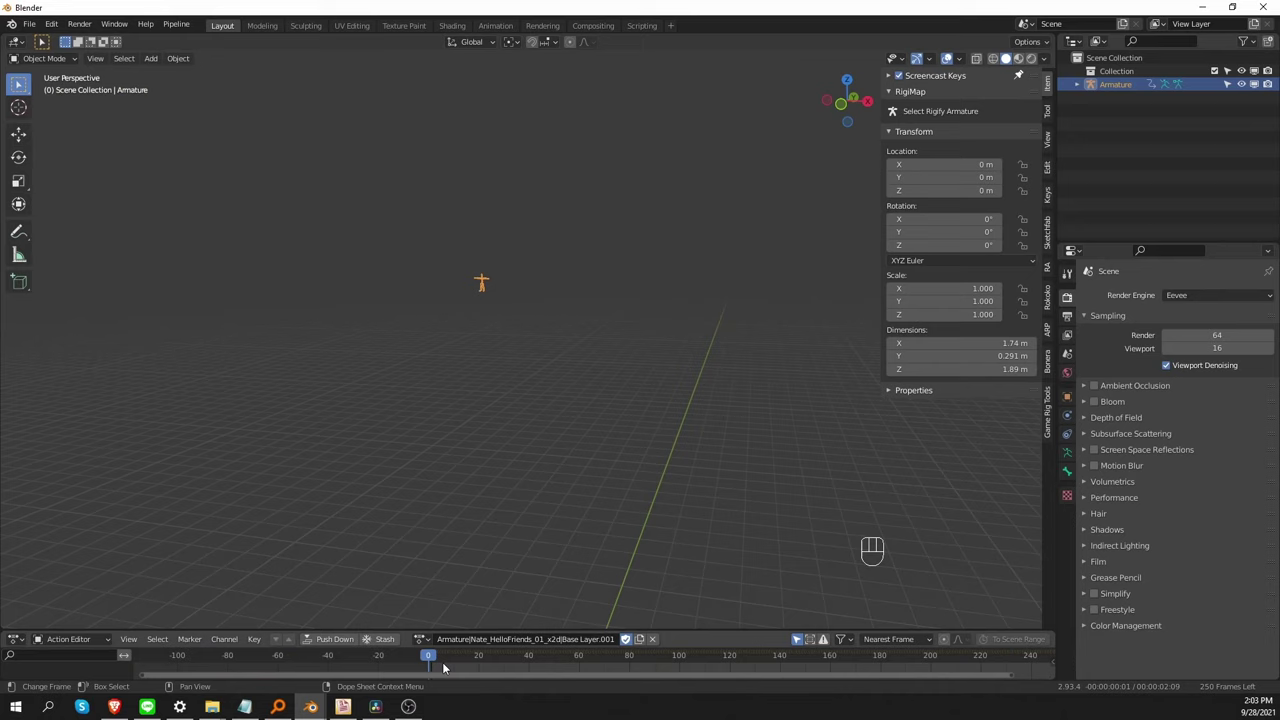
Step: Play the animation to frame 246, then replay it from a closer view
{"action": "key", "text": "shift+space"}
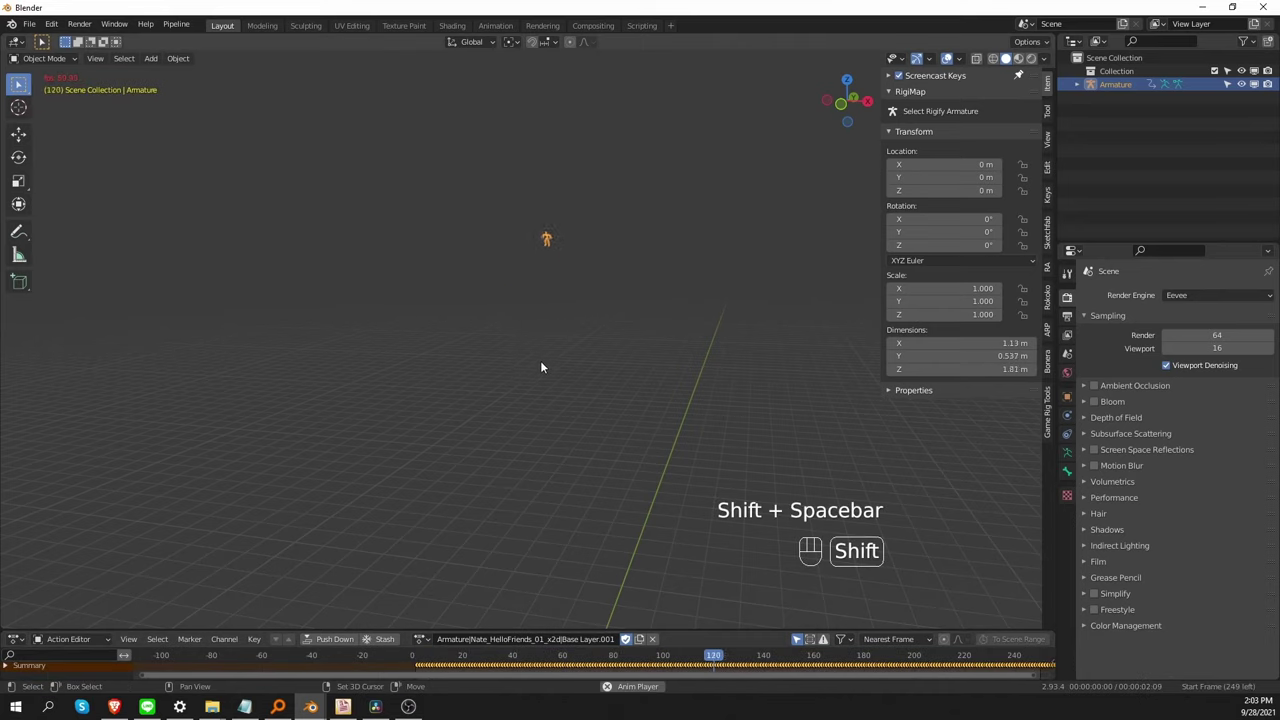
{"action": "key", "text": "shift+space"}
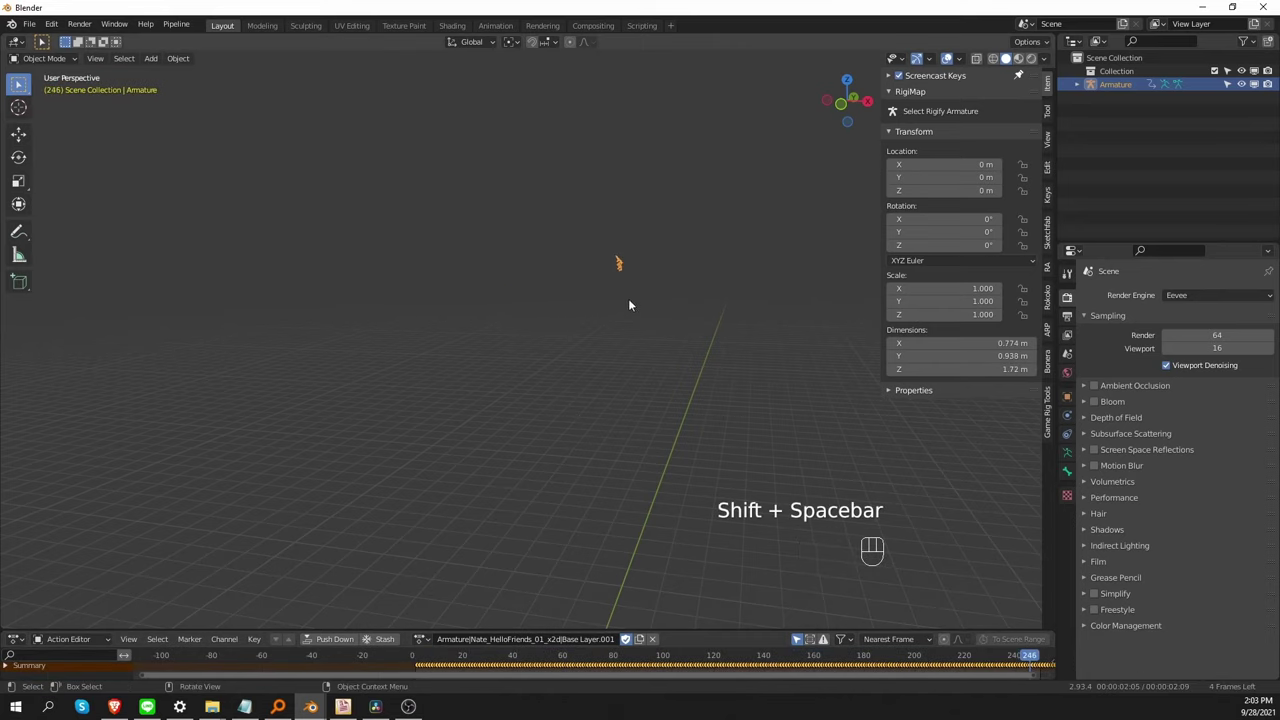
{"action": "middle_click_drag", "start_coordinate": [624, 385], "coordinate": [624, 317]}
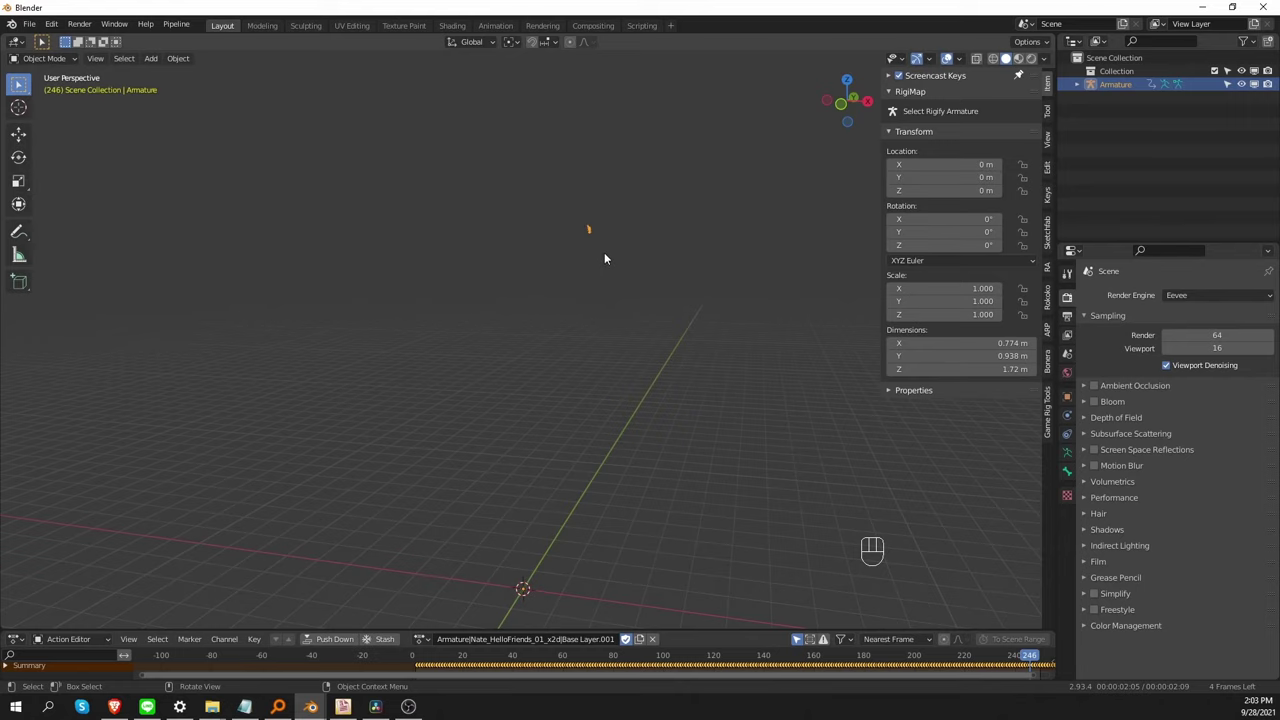
{"action": "middle_click_drag", "start_coordinate": [604, 258], "coordinate": [754, 572], "text": "shift"}
{"action": "scroll", "coordinate": [611, 333], "scroll_direction": "up", "scroll_amount": 3}
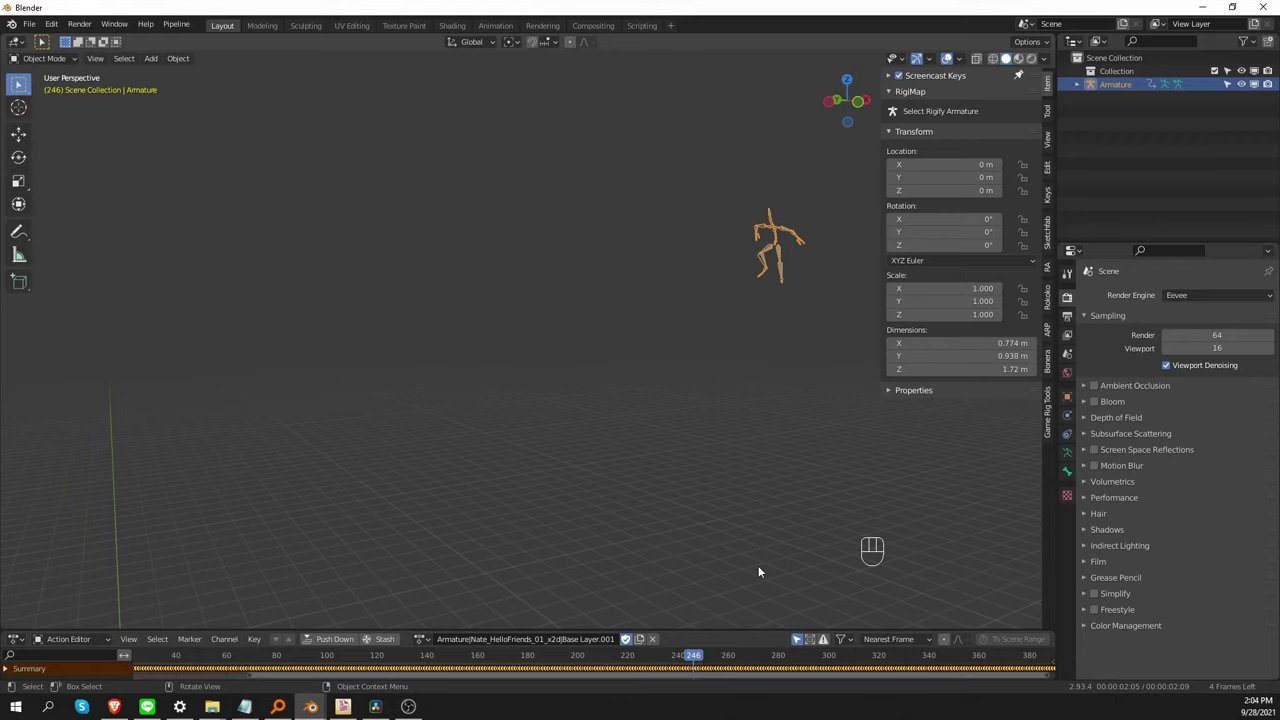
{"action": "key", "text": "shift"}
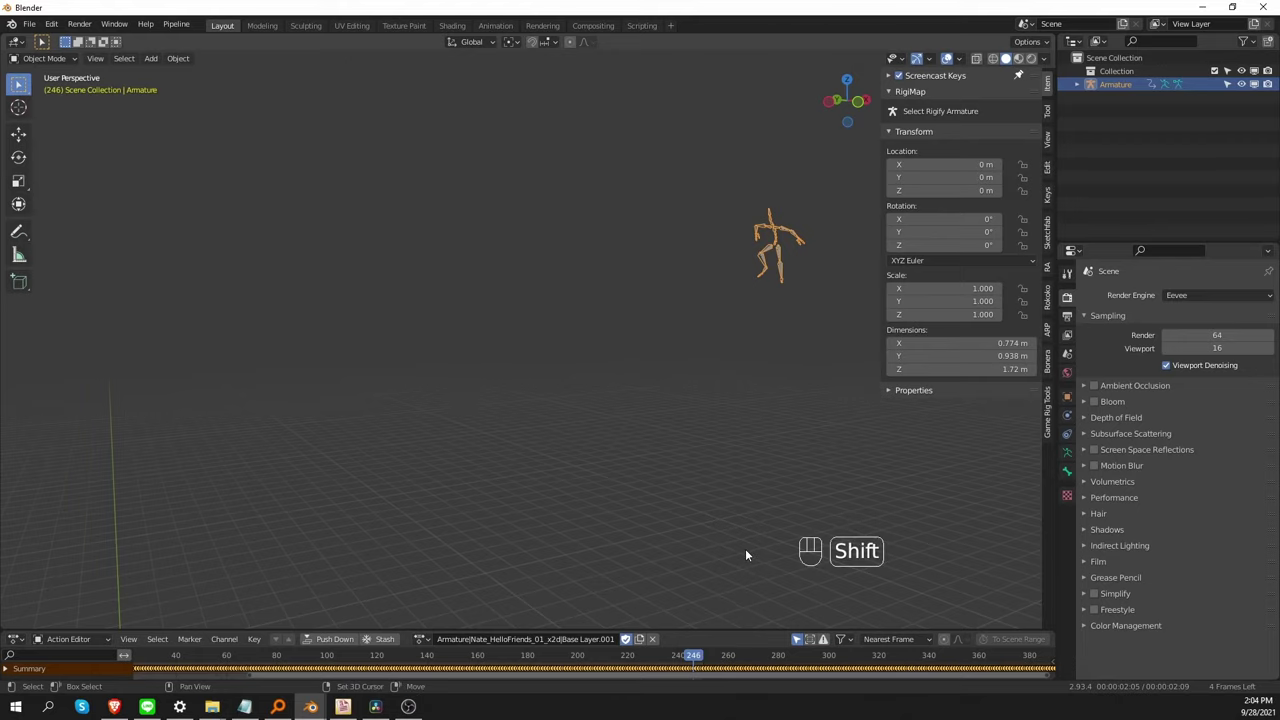
{"action": "key", "text": "shift+space"}
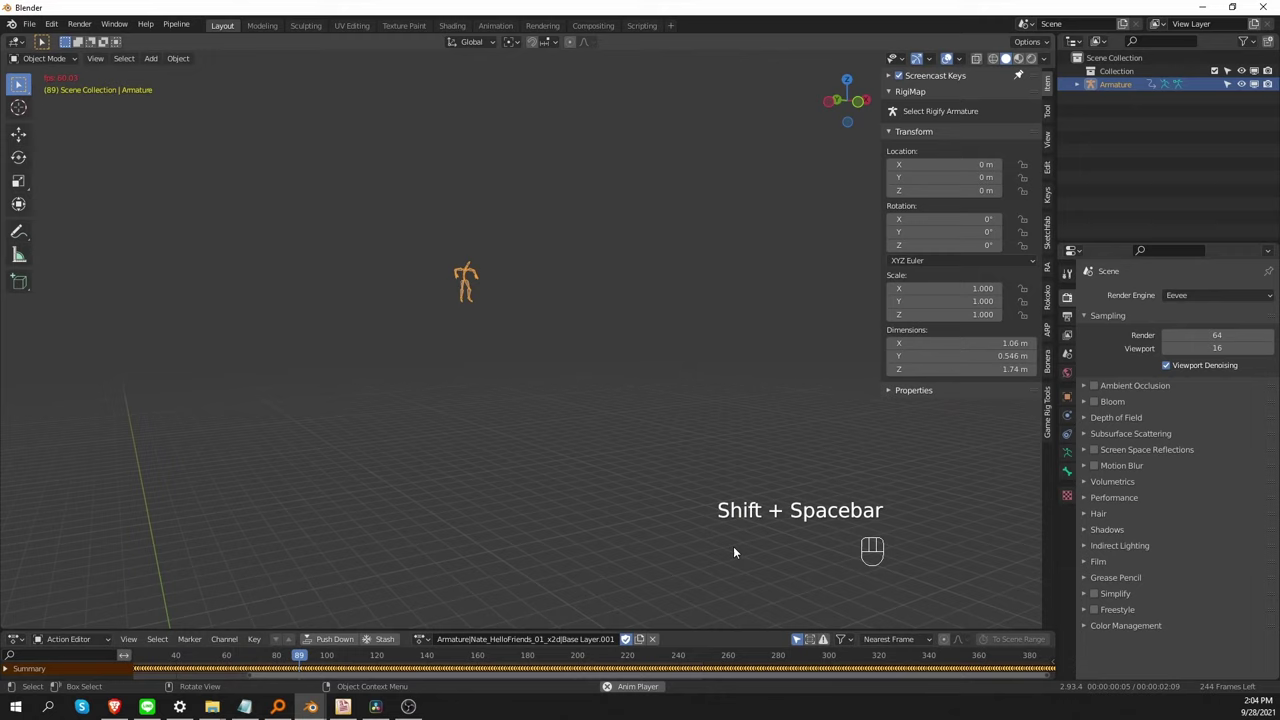
{"action": "key", "text": "shift"}
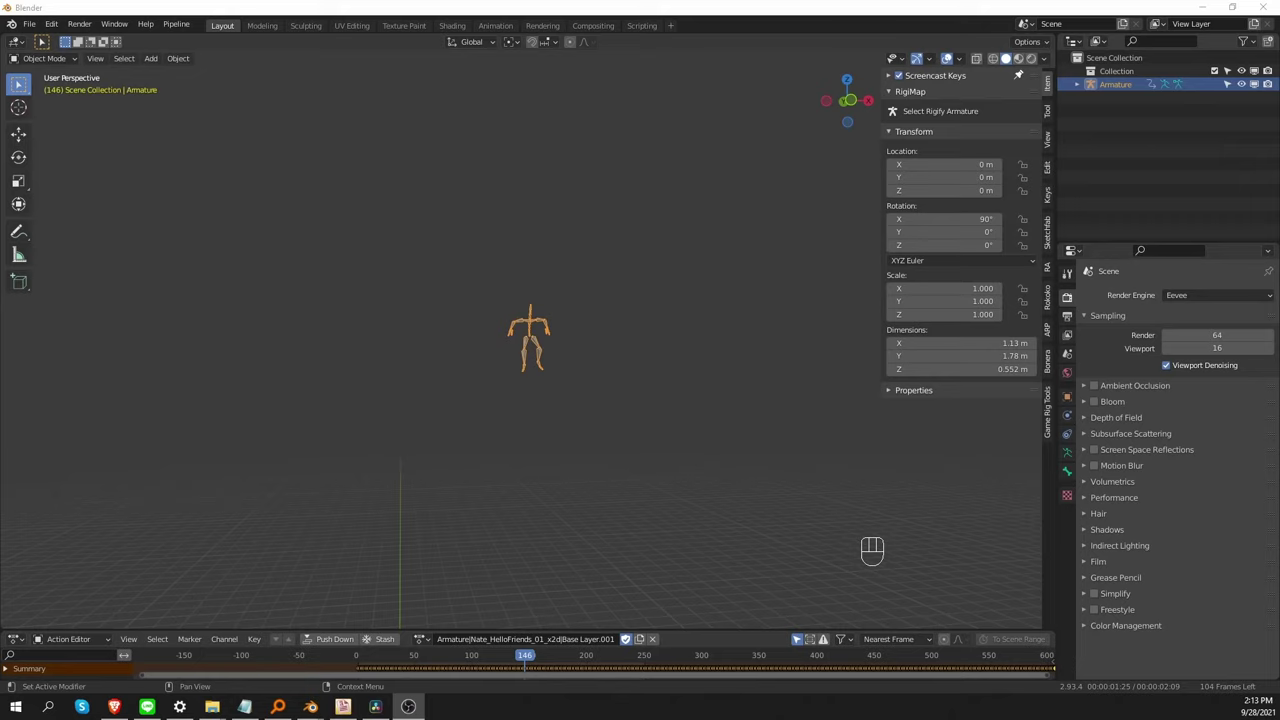
Step: Review Apply Armature Scale in Game Rig Tools, then return to the Item transform values
{"action": "left_click", "coordinate": [997, 424]}
{"action": "left_click", "coordinate": [1047, 412]}
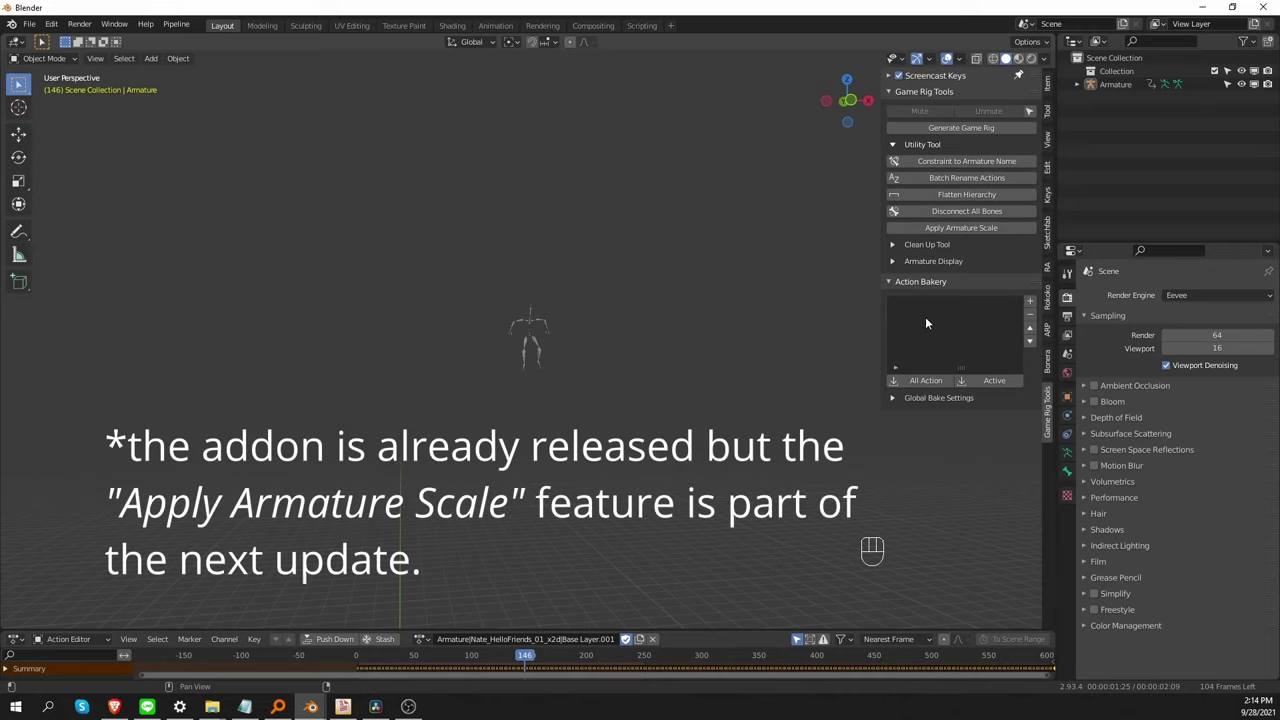
{"action": "left_click", "coordinate": [1047, 85]}
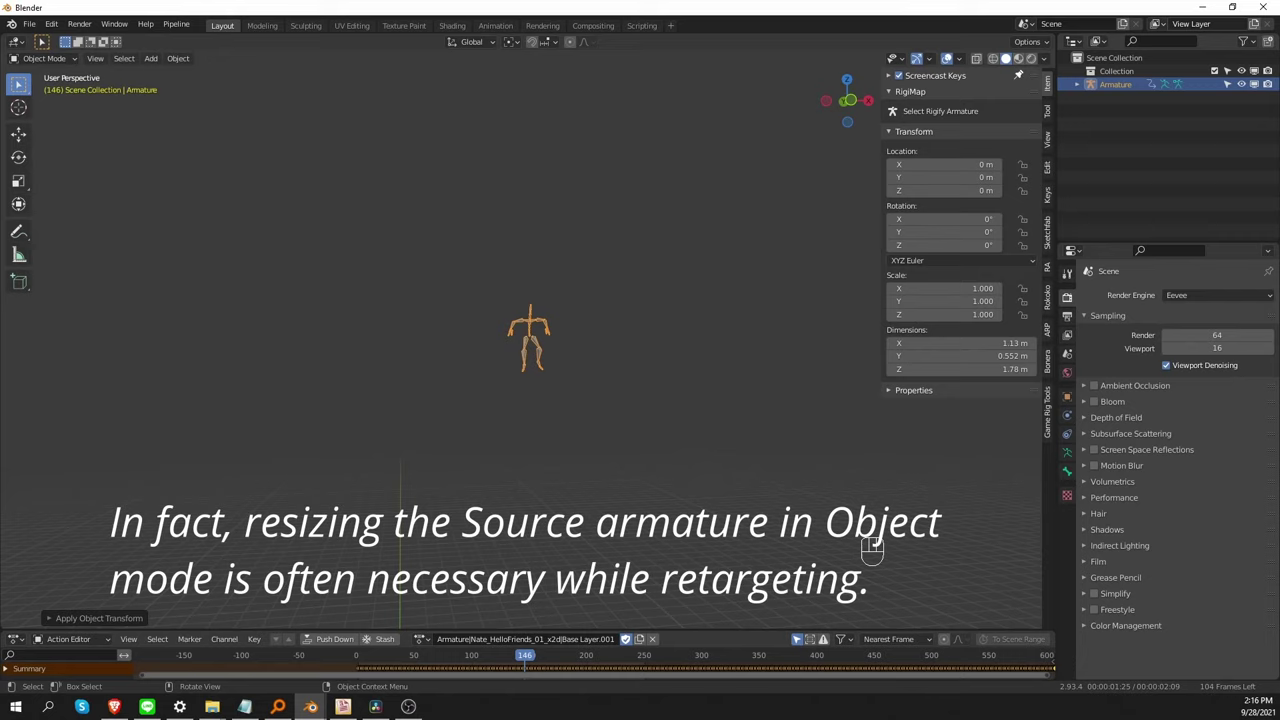
Step: Undo back to the 0.010 scale, apply only the rotation, and play the animation
{"action": "key", "text": "ctrl+z"}
{"action": "key", "text": "ctrl+z"}
{"action": "key", "text": "ctrl+z"}
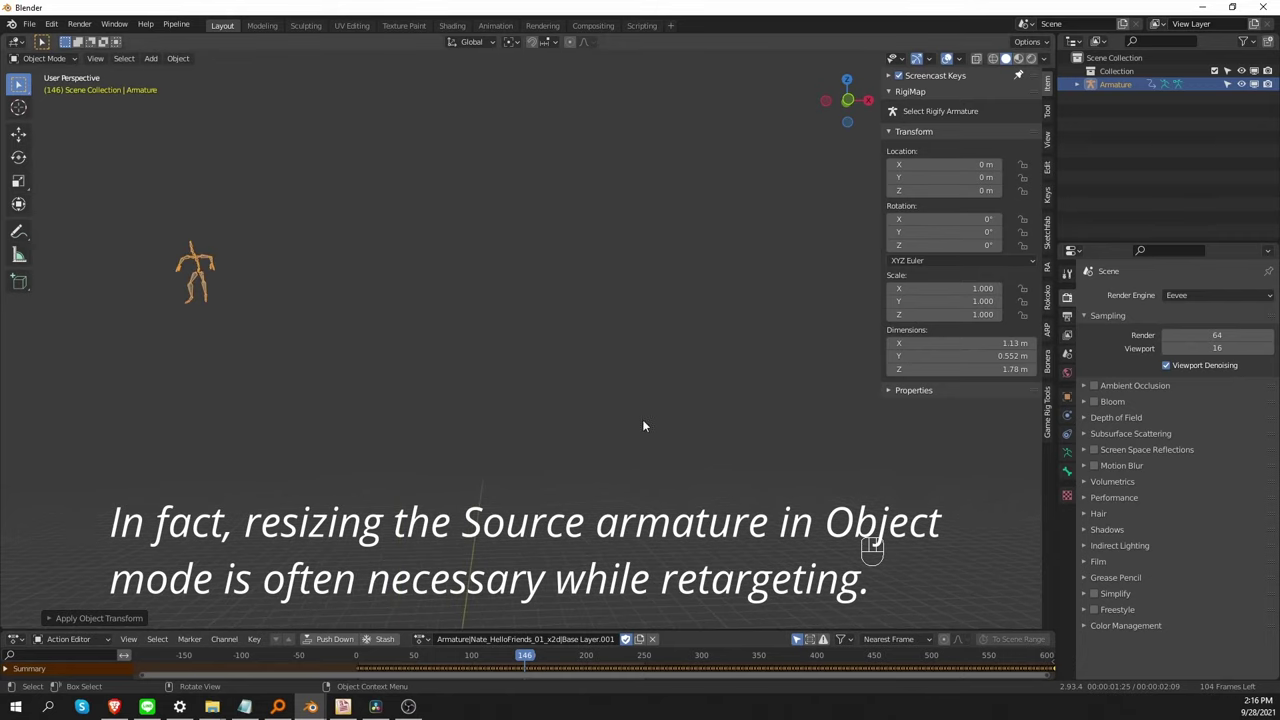
{"action": "key", "text": "ctrl+z"}
{"action": "key", "text": "ctrl+z"}
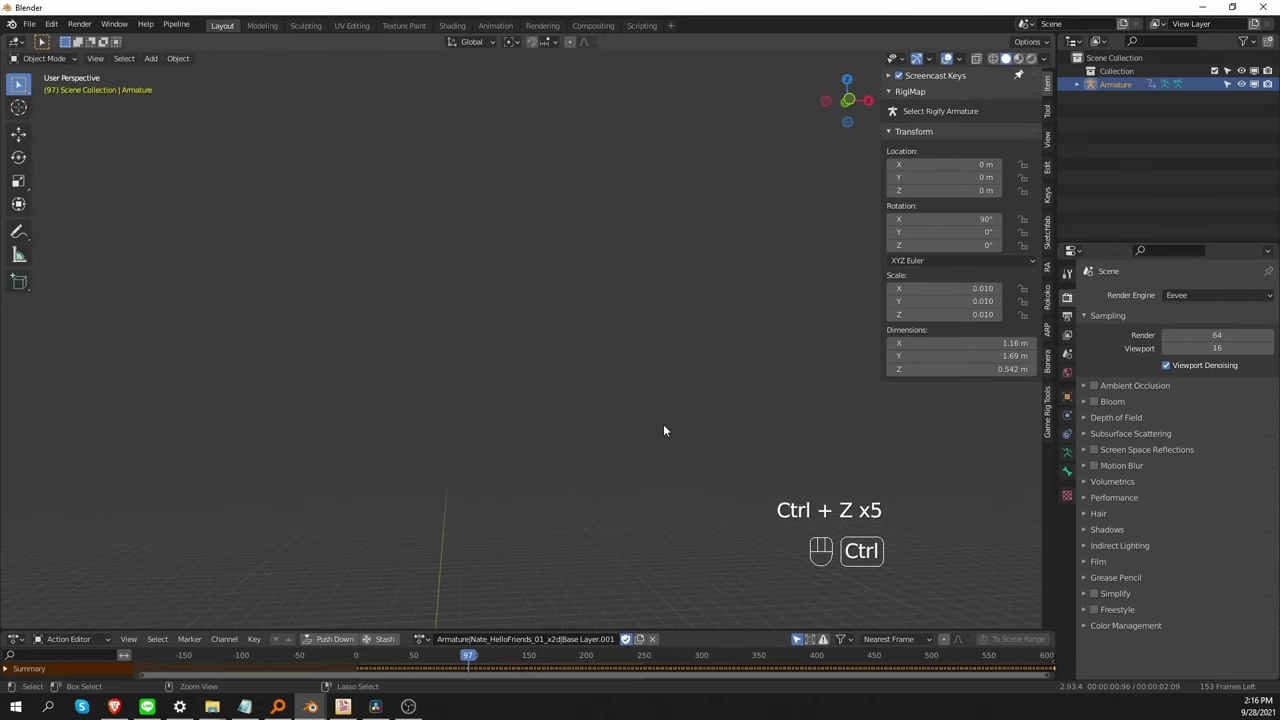
{"action": "key", "text": "ctrl+z"}
{"action": "key", "text": "KP_Decimal"}
{"action": "key", "text": "ctrl+a"}
{"action": "left_click", "coordinate": [660, 393]}
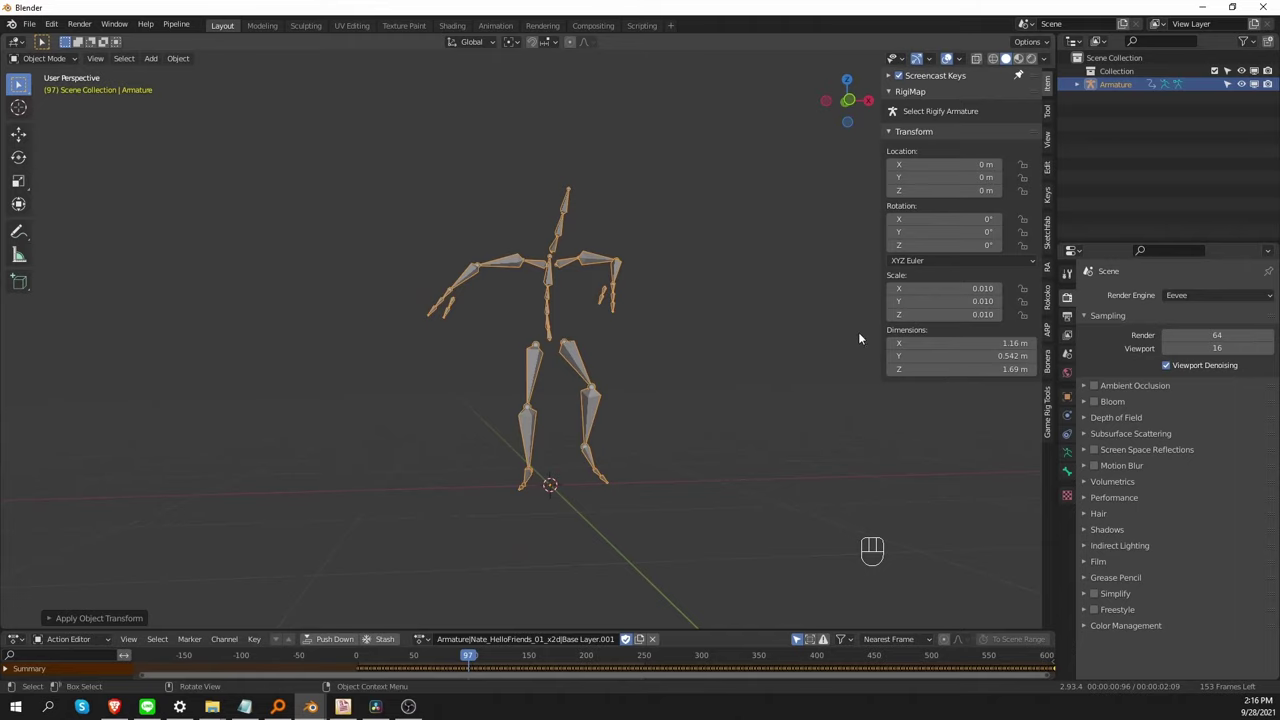
{"action": "key", "text": "shift+space"}
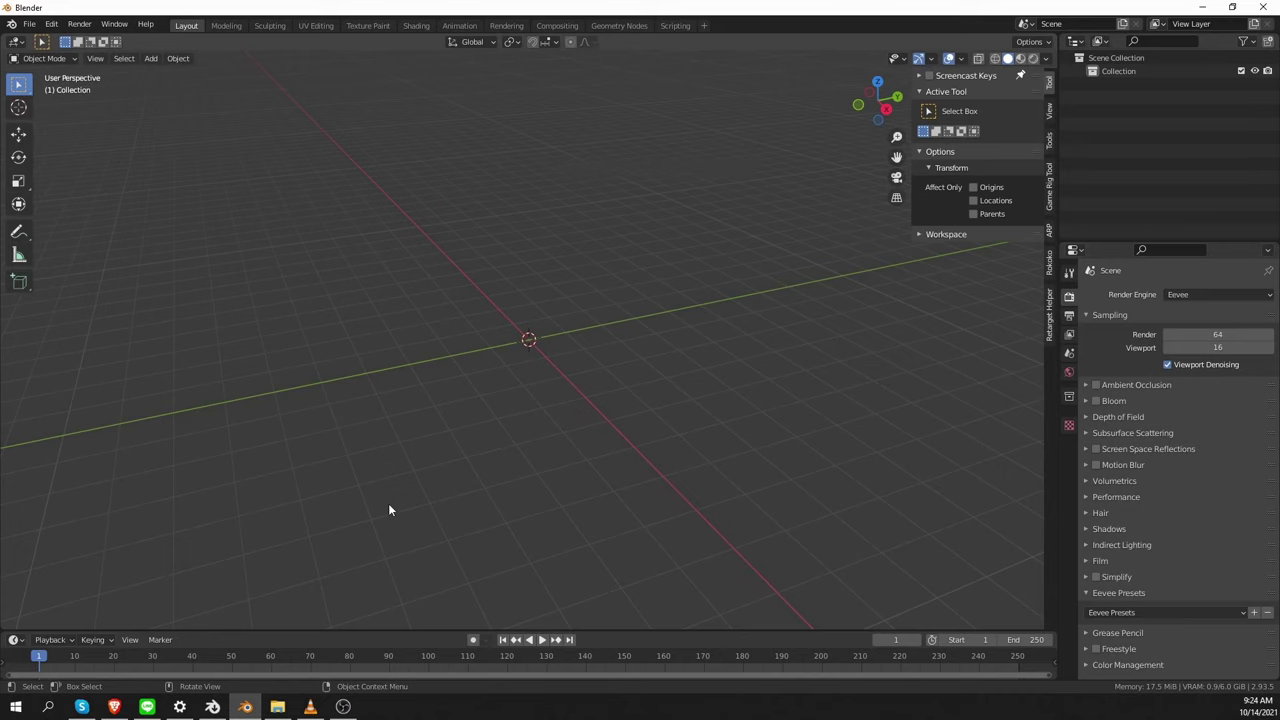
Step: Import dance-graceful_250999.fbx as FBX with the Armature option Automatic Bone Orientation ticked
{"action": "left_click", "coordinate": [29, 23]}
{"action": "mouse_move", "coordinate": [65, 202]}
{"action": "left_click", "coordinate": [237, 297]}
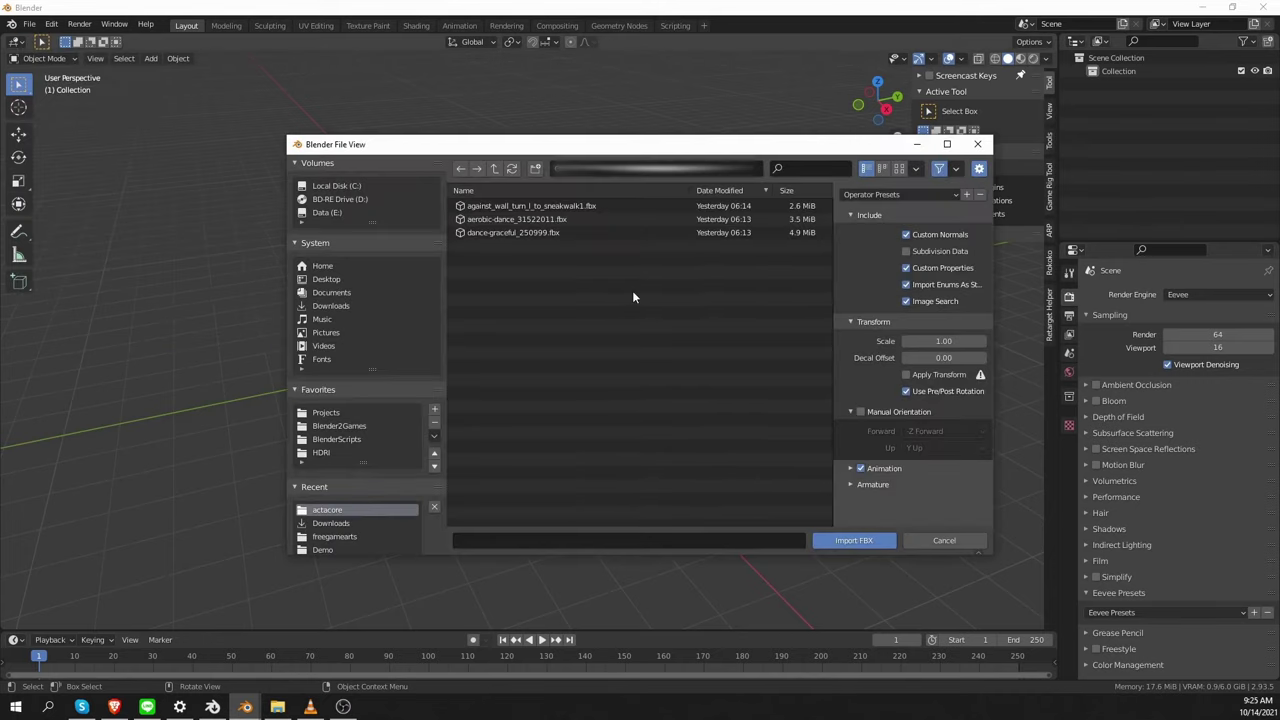
{"action": "left_click", "coordinate": [857, 485]}
{"action": "scroll", "coordinate": [860, 486], "scroll_direction": "down", "scroll_amount": 2}
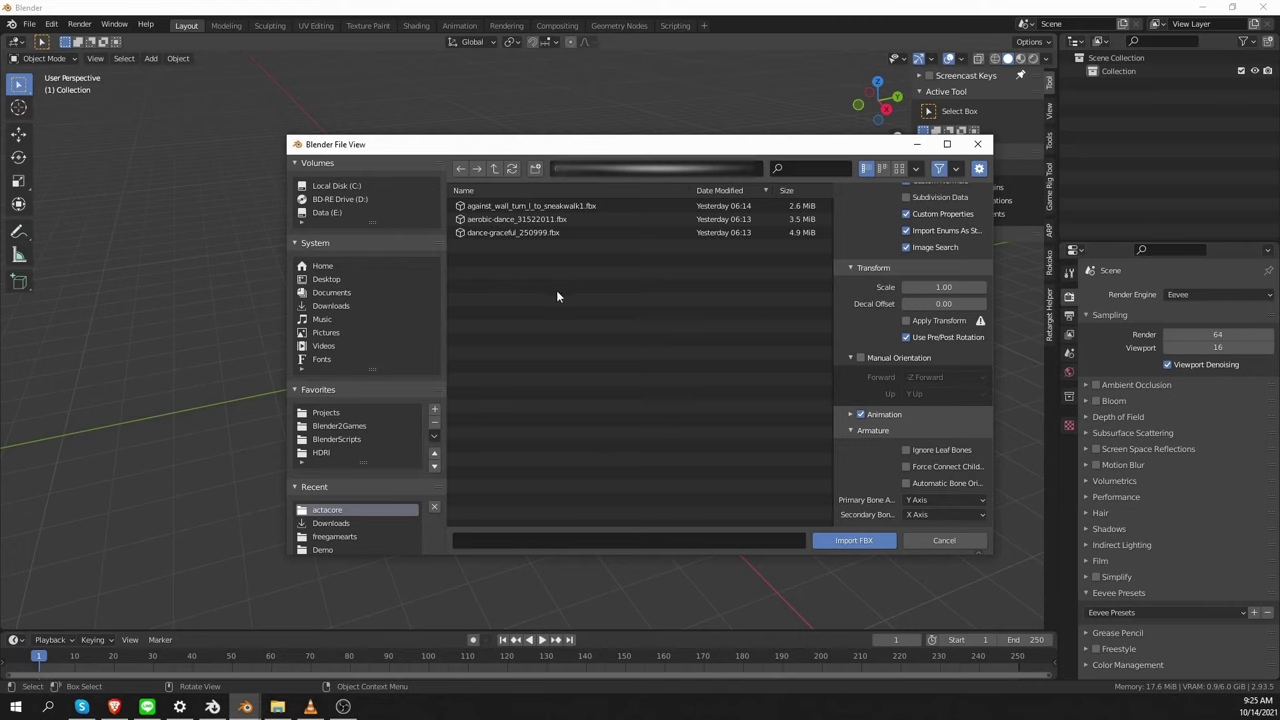
{"action": "left_click", "coordinate": [540, 232]}
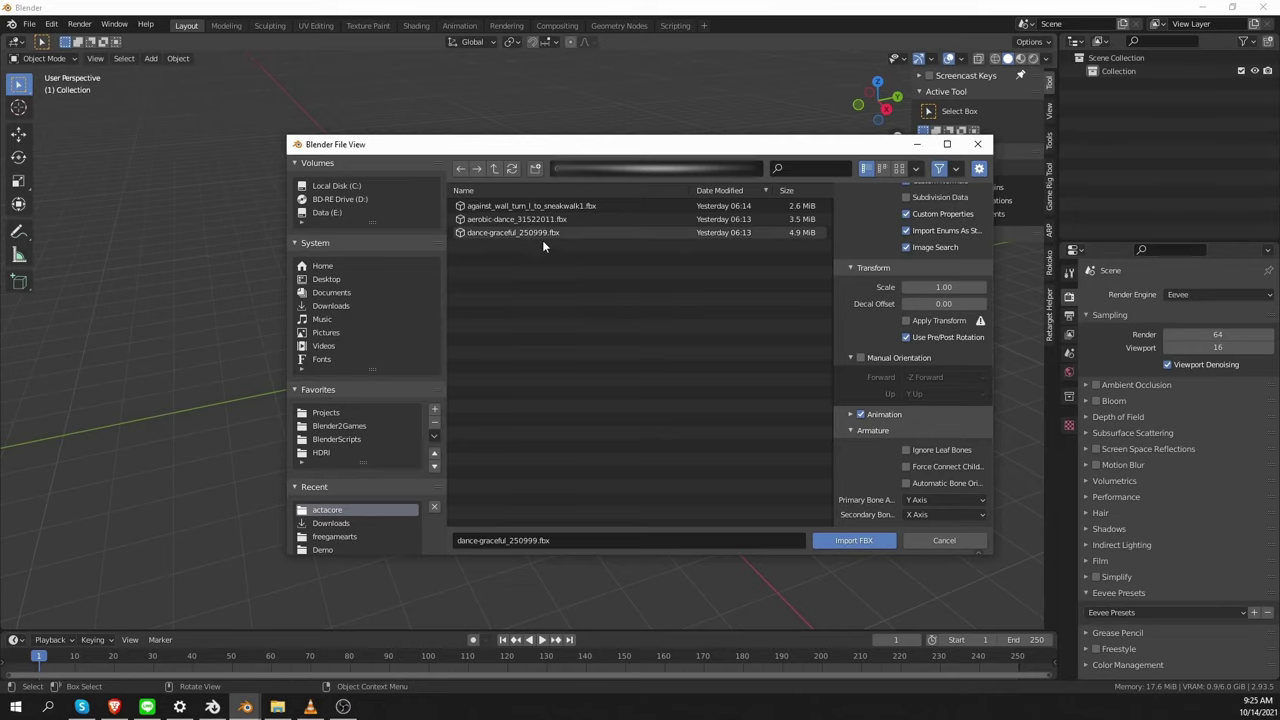
{"action": "left_click", "coordinate": [904, 483]}
{"action": "left_click", "coordinate": [860, 540]}
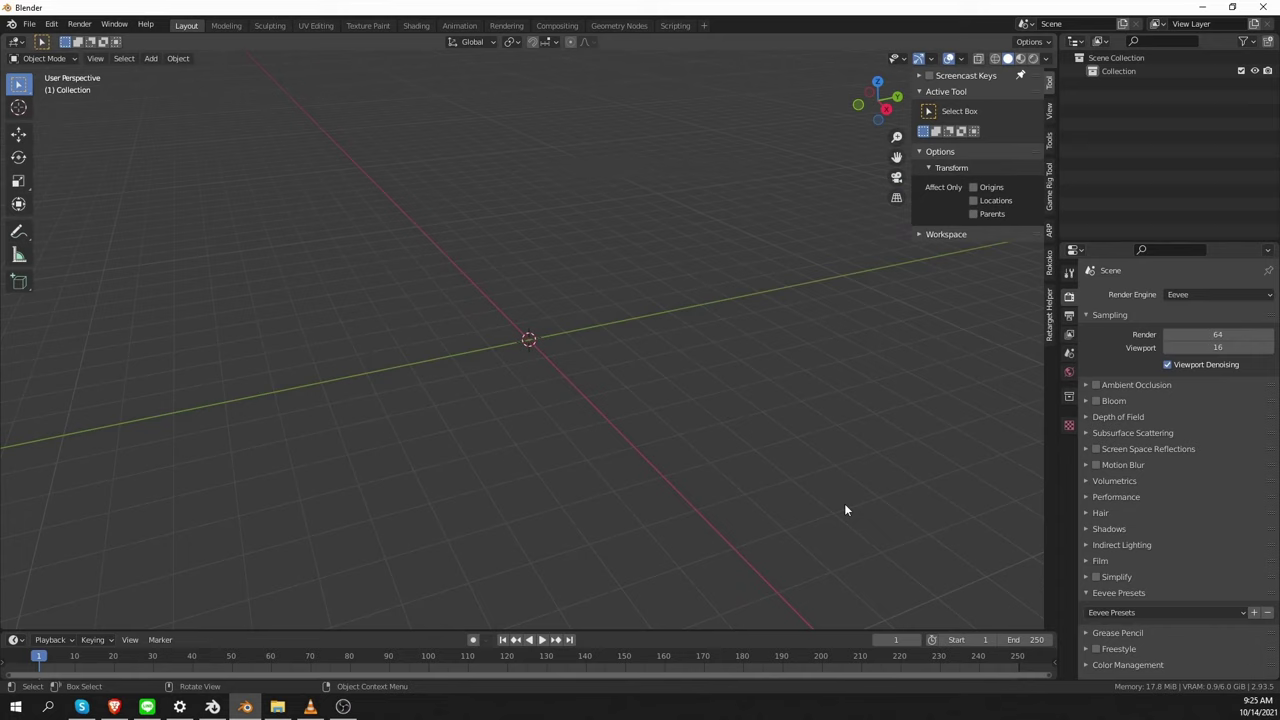
Step: Frame the armature, enter Pose Mode and test-rotate the left forearm bone, then cancel
{"action": "key", "text": "KP_Decimal"}
{"action": "middle_click_drag", "start_coordinate": [767, 450], "coordinate": [545, 270]}
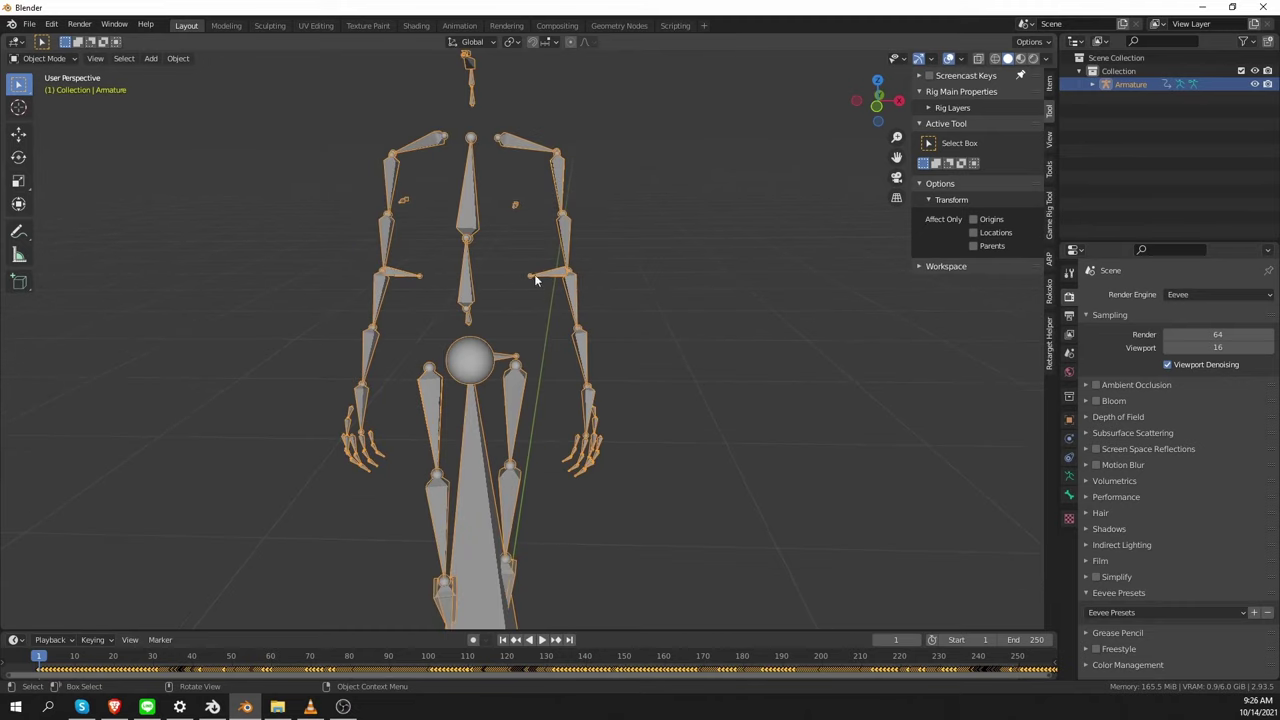
{"action": "key", "text": "ctrl+Tab"}
{"action": "left_click", "coordinate": [558, 372]}
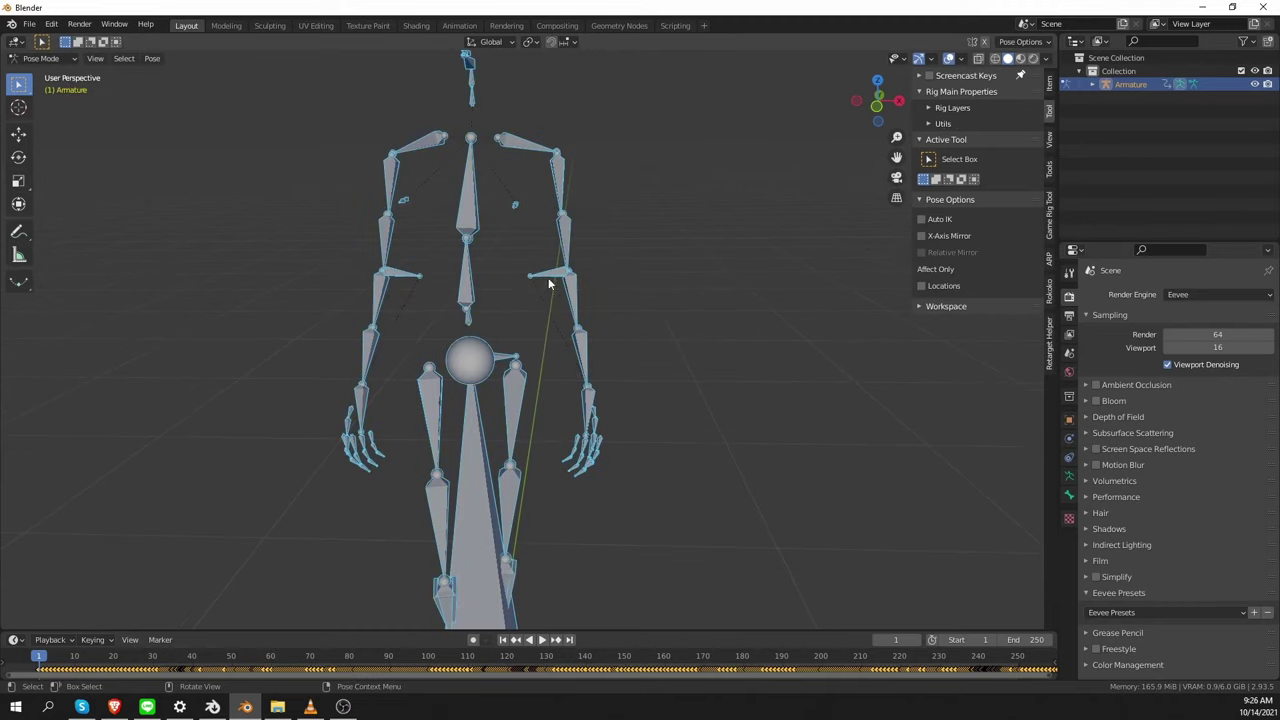
{"action": "left_click", "coordinate": [557, 284]}
{"action": "left_click", "coordinate": [598, 279]}
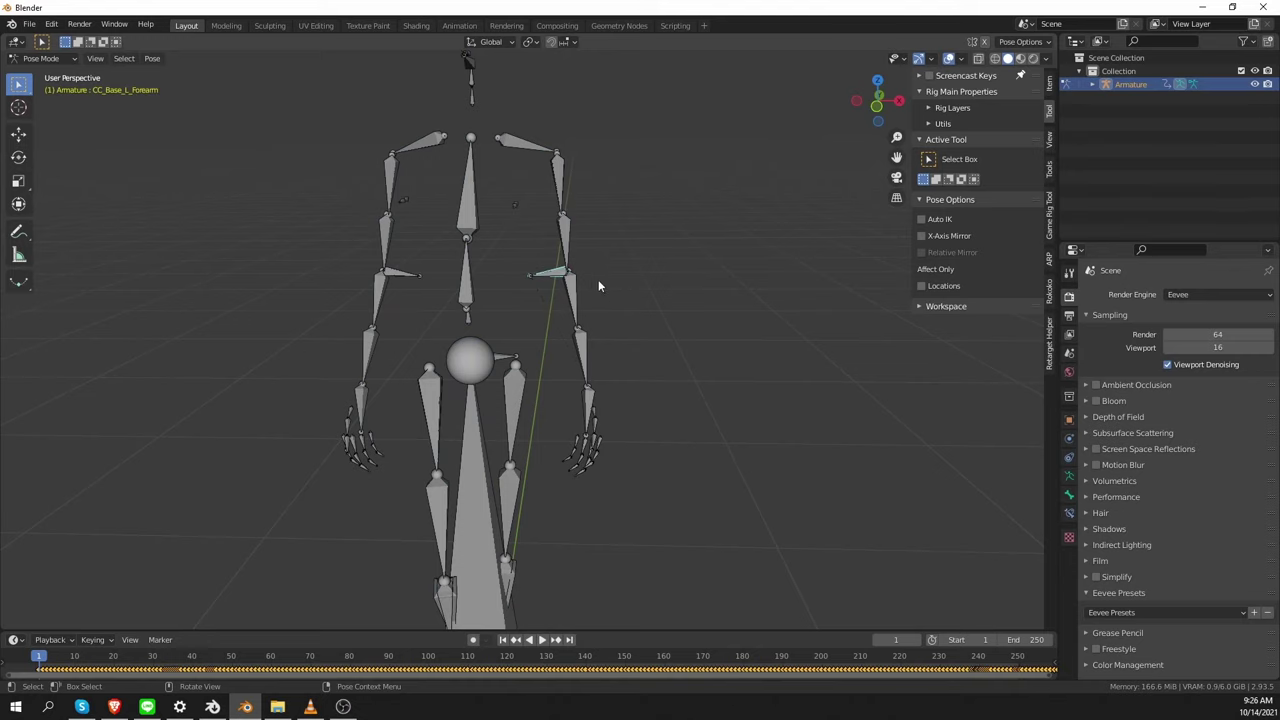
{"action": "key", "text": "r"}
{"action": "right_click", "coordinate": [605, 280]}
Step: Return to front view and Object Mode, then delete the whole armature
{"action": "middle_click_drag", "start_coordinate": [651, 217], "coordinate": [466, 200]}
{"action": "key", "text": "KP_1"}
{"action": "key", "text": "ctrl+Tab"}
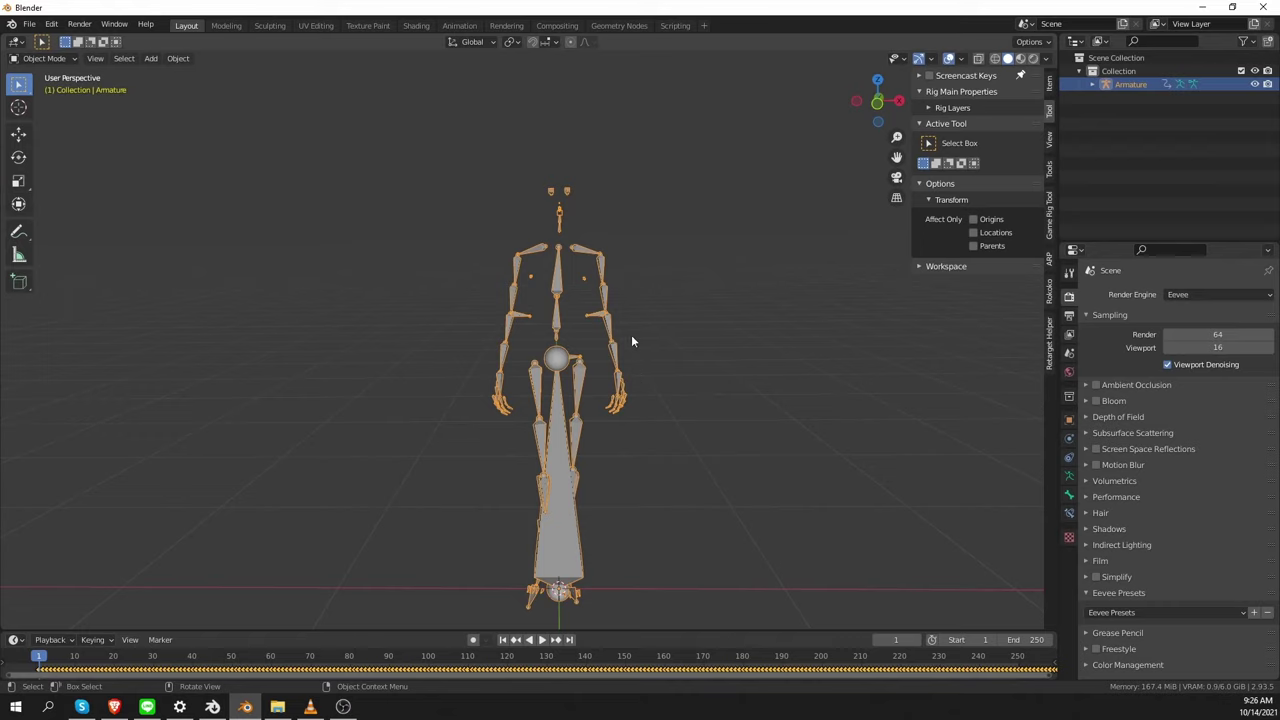
{"action": "key", "text": "x"}
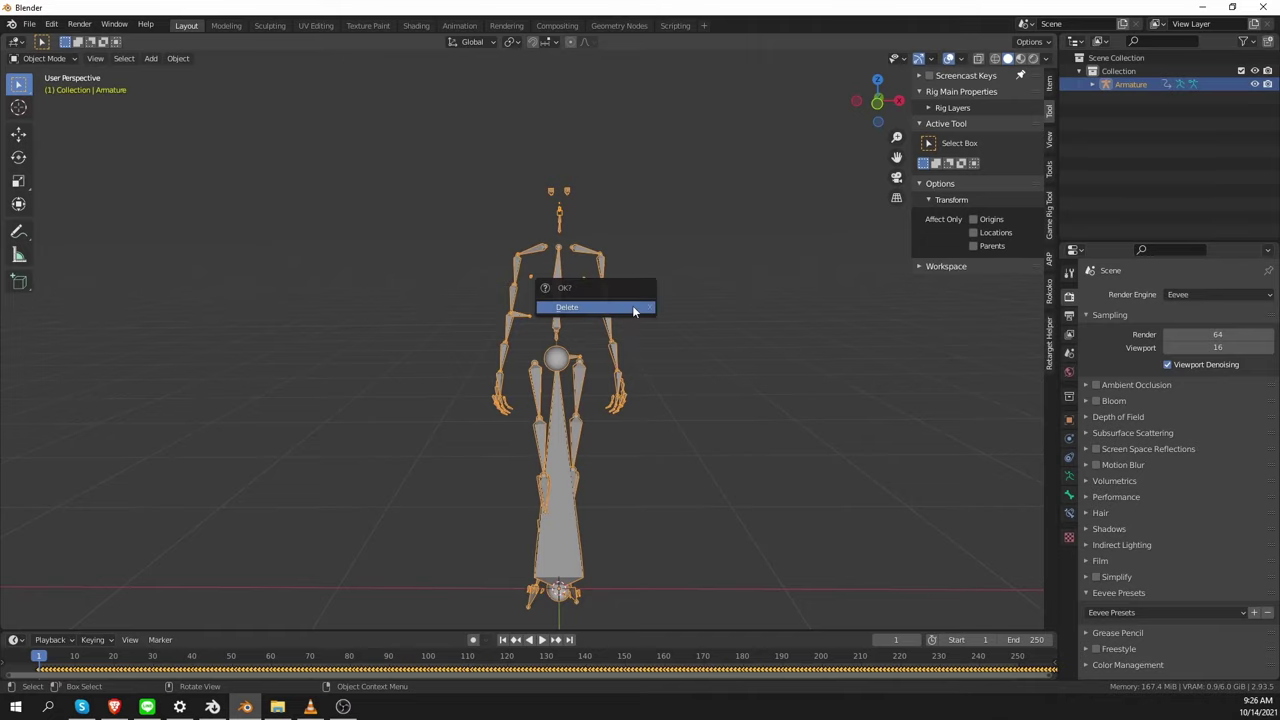
{"action": "key", "text": "x"}
{"action": "left_click", "coordinate": [646, 322]}
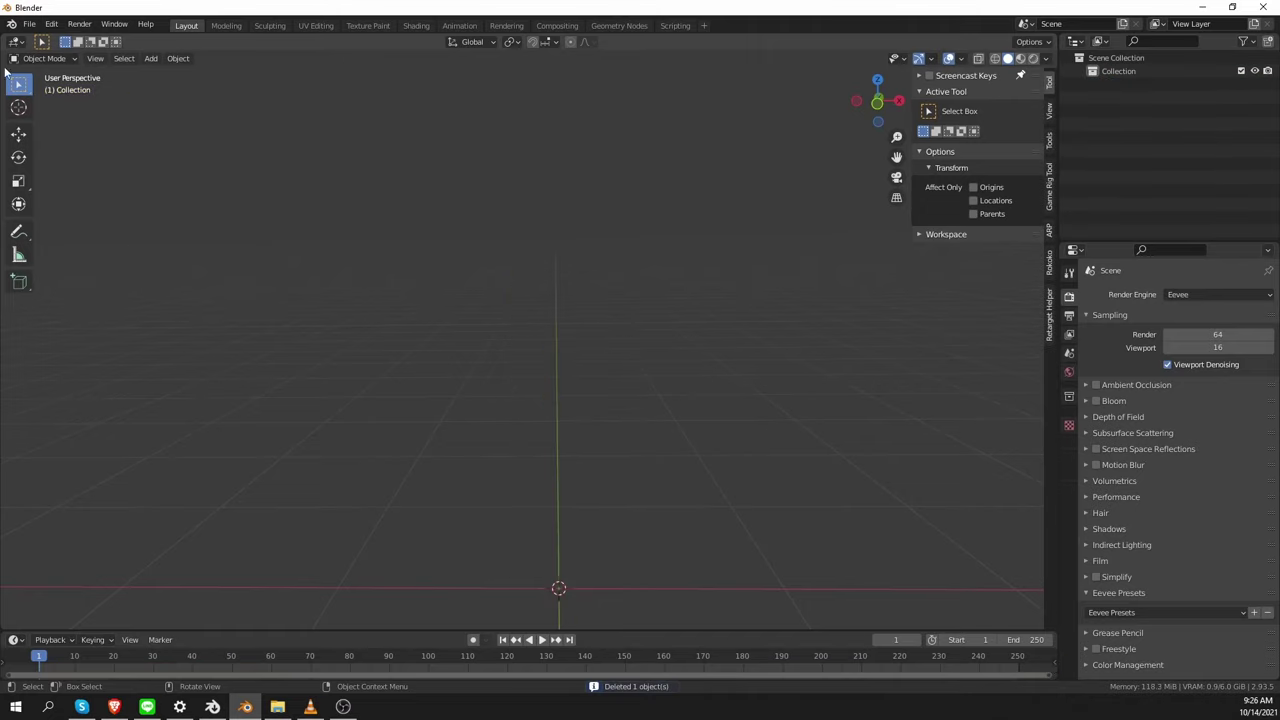
{"action": "left_click", "coordinate": [29, 24]}
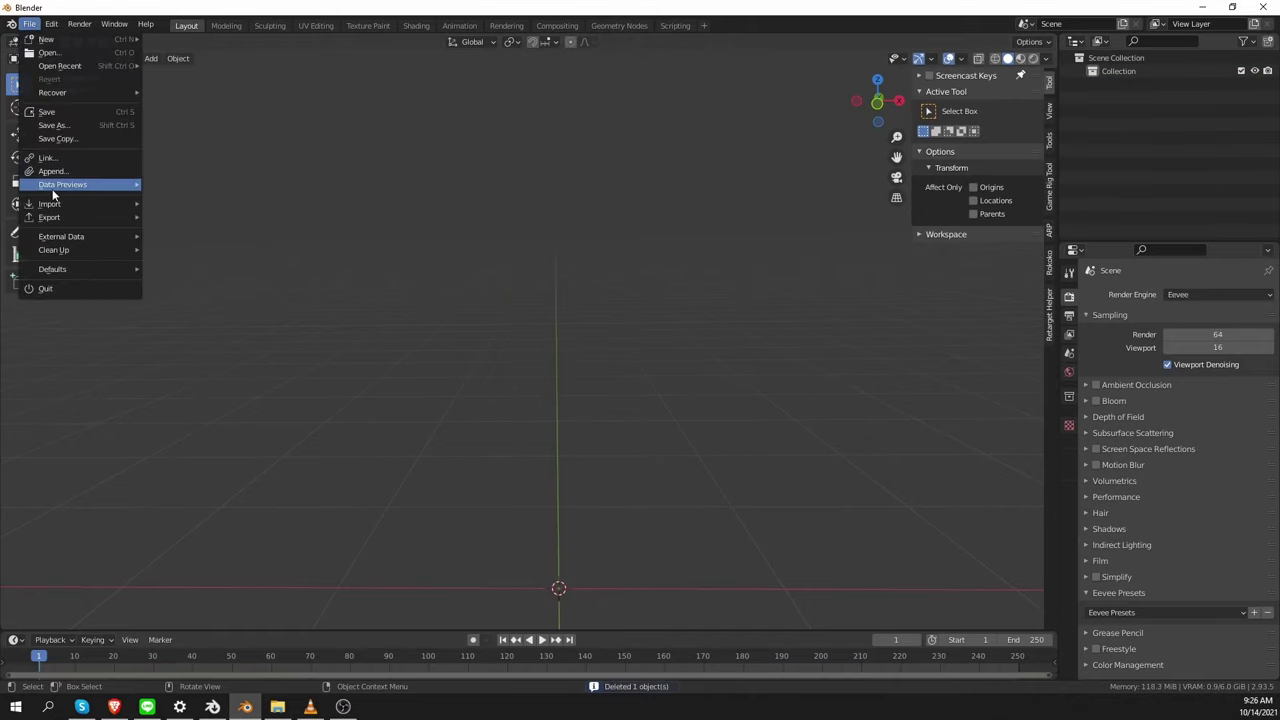
Step: Import dance-graceful_250999.fbx with Automatic Bone Orientation off and Secondary Bone Axis set to Z
{"action": "left_click", "coordinate": [29, 24]}
{"action": "mouse_move", "coordinate": [117, 206]}
{"action": "left_click", "coordinate": [180, 300]}
{"action": "left_click", "coordinate": [933, 484]}
{"action": "scroll", "coordinate": [933, 483], "scroll_direction": "down", "scroll_amount": 2}
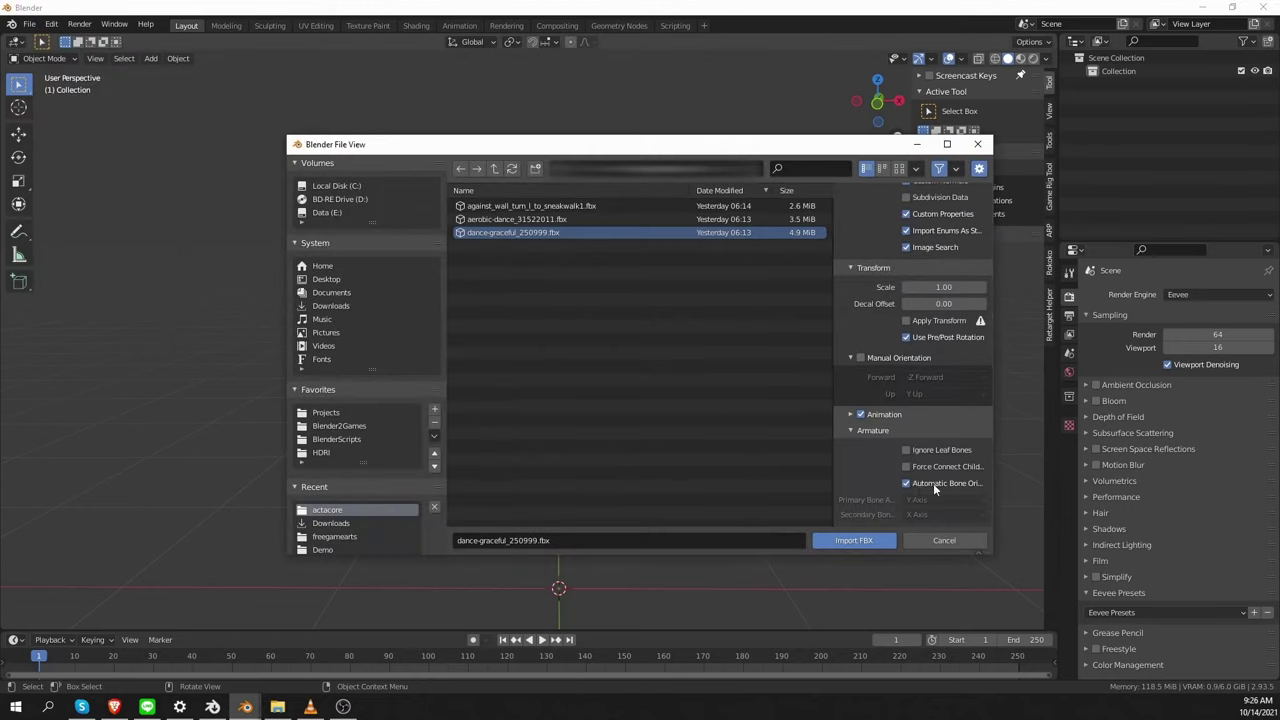
{"action": "left_click", "coordinate": [907, 484]}
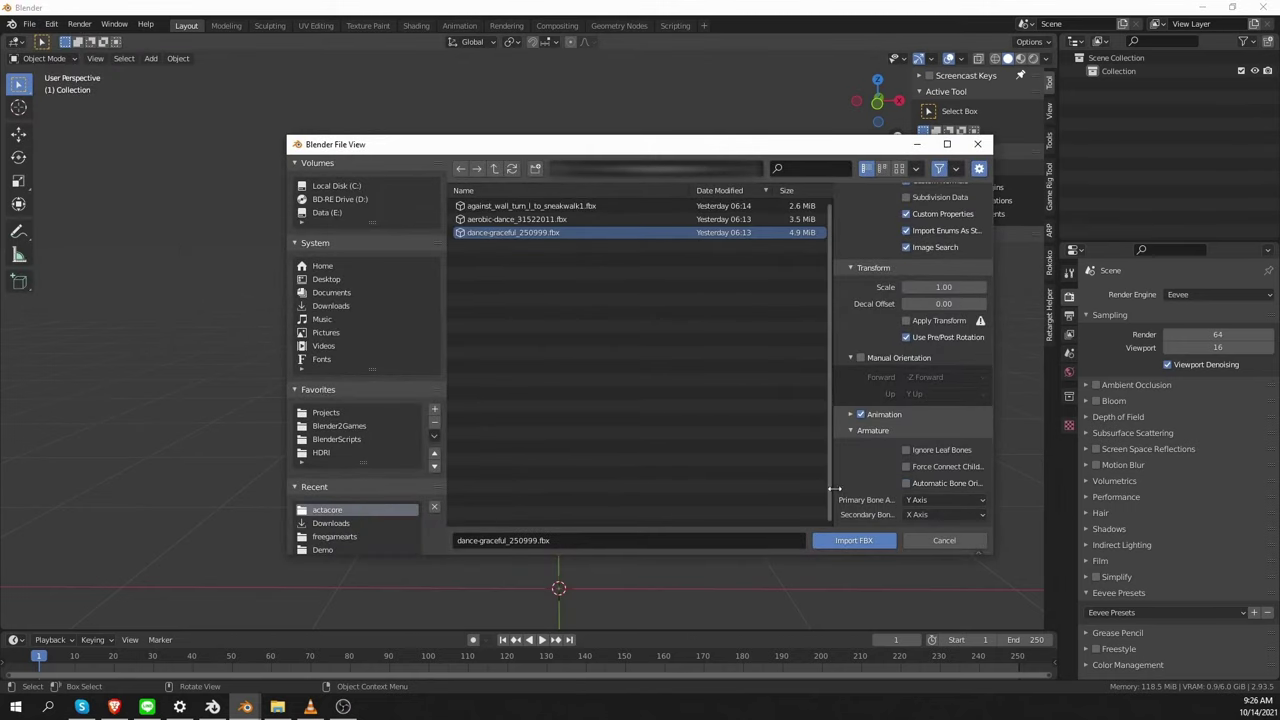
{"action": "left_click_drag", "start_coordinate": [832, 489], "coordinate": [783, 489]}
{"action": "left_click_drag", "start_coordinate": [810, 554], "coordinate": [815, 590]}
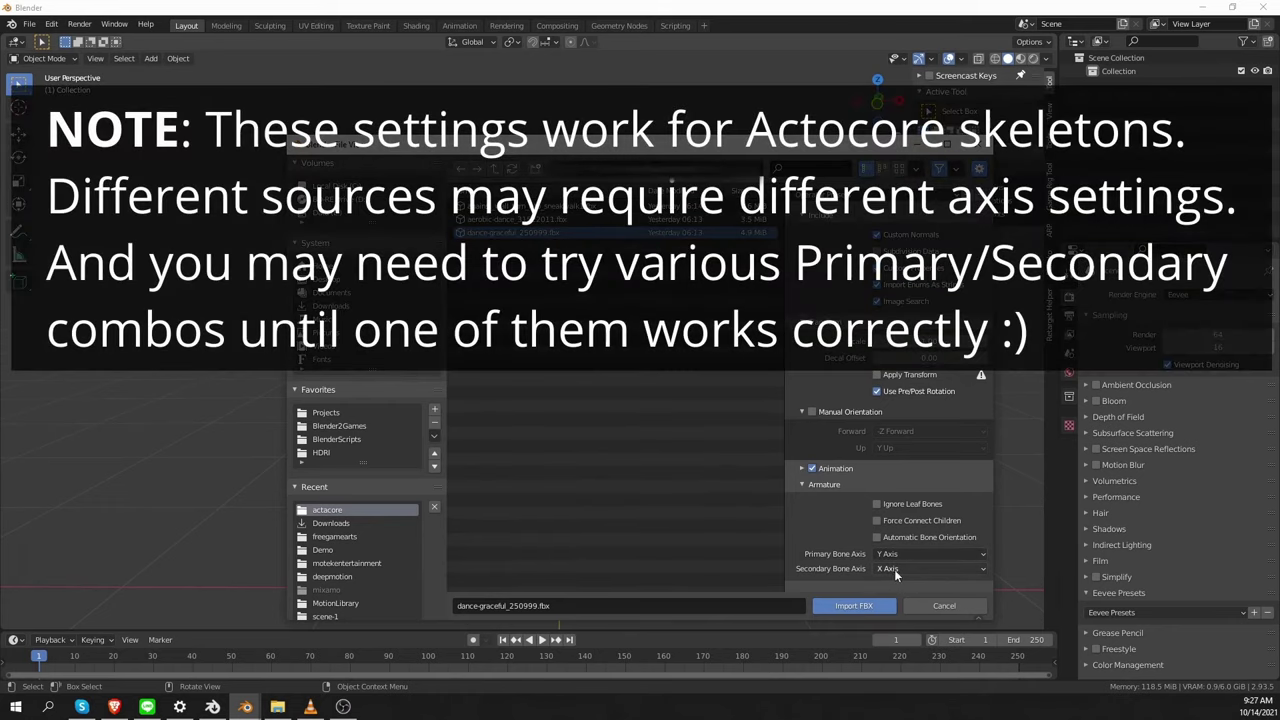
{"action": "left_click", "coordinate": [893, 569]}
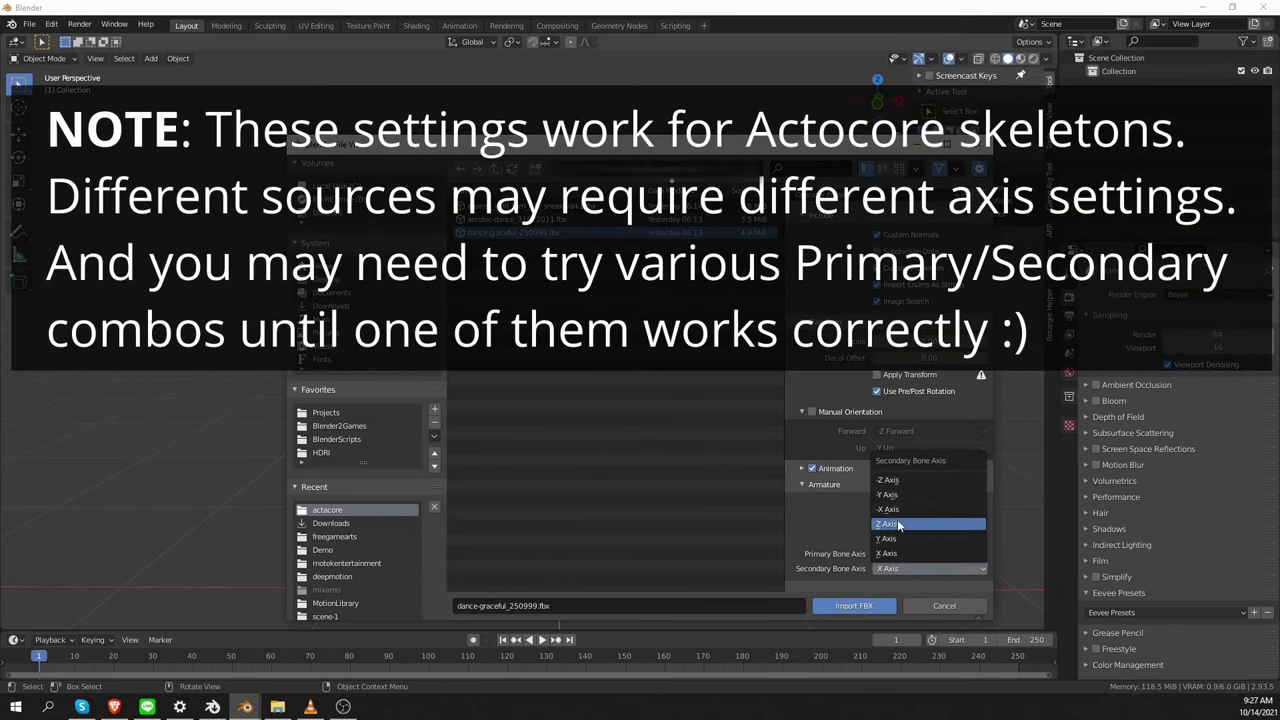
{"action": "left_click", "coordinate": [902, 528]}
{"action": "key", "text": "Return"}
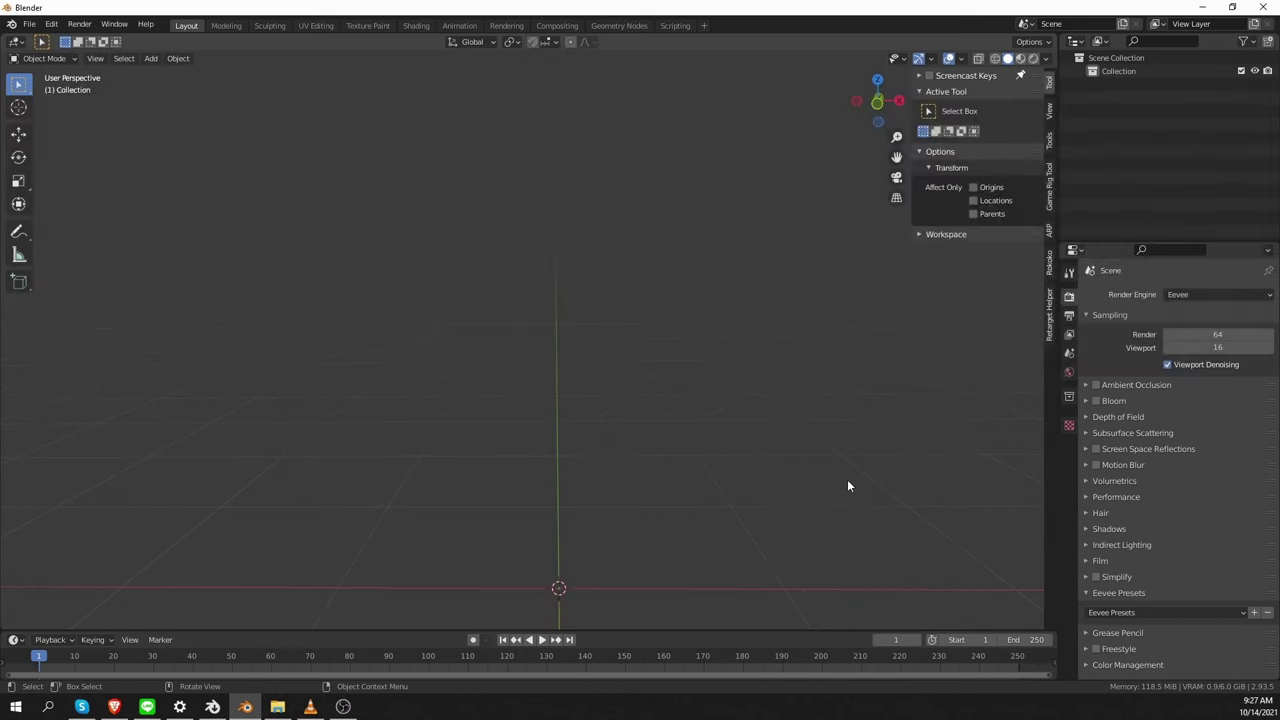
Step: Orbit and zoom to inspect the imported dance armature from a side angle
{"action": "middle_click_drag", "start_coordinate": [656, 481], "coordinate": [437, 195]}
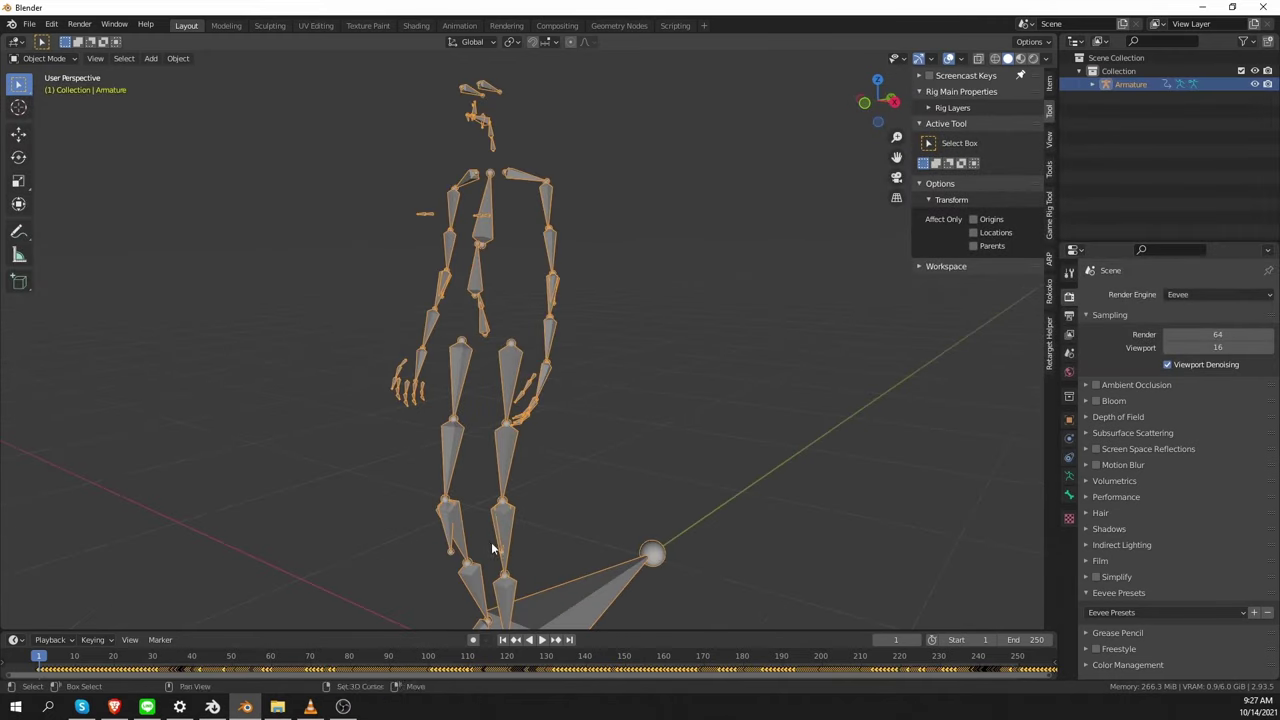
{"action": "scroll", "coordinate": [493, 415], "scroll_direction": "up", "scroll_amount": 3}
{"action": "middle_click_drag", "start_coordinate": [464, 476], "coordinate": [488, 275]}
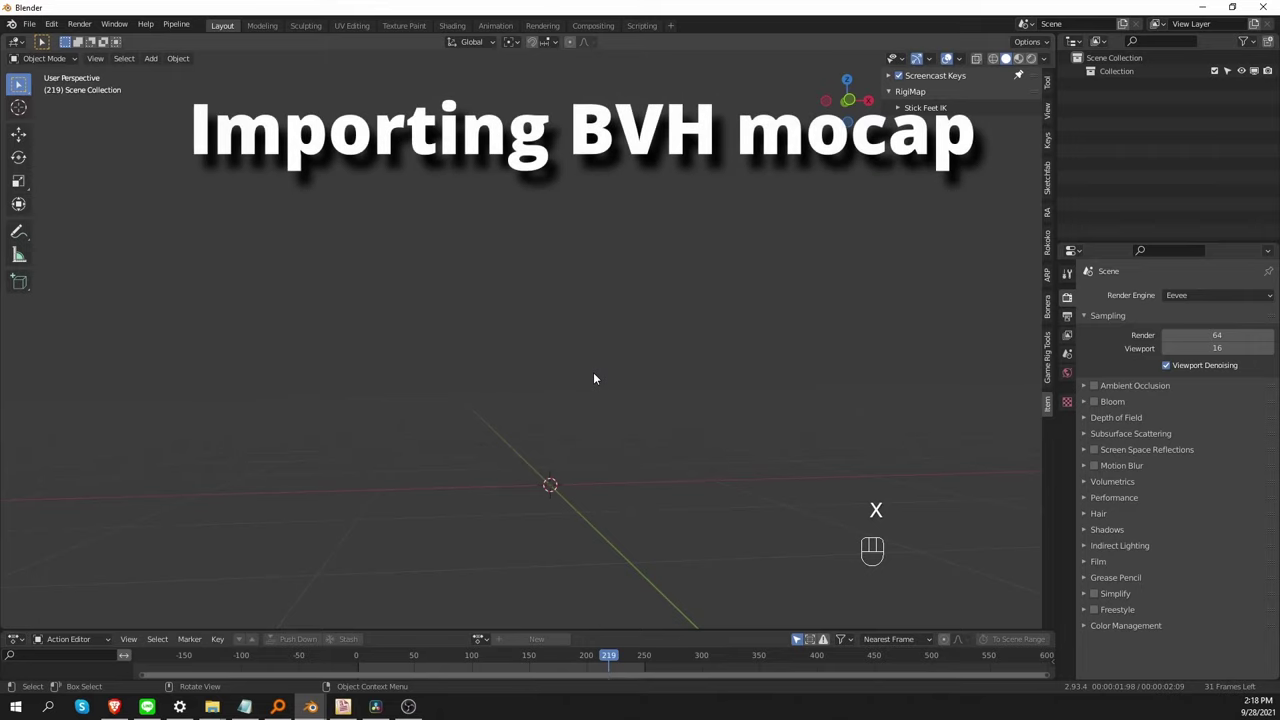
Step: Import 0005_2FeetJump001.bvh via Motion Capture (.bvh) and zoom out to see the armature
{"action": "left_click", "coordinate": [29, 23]}
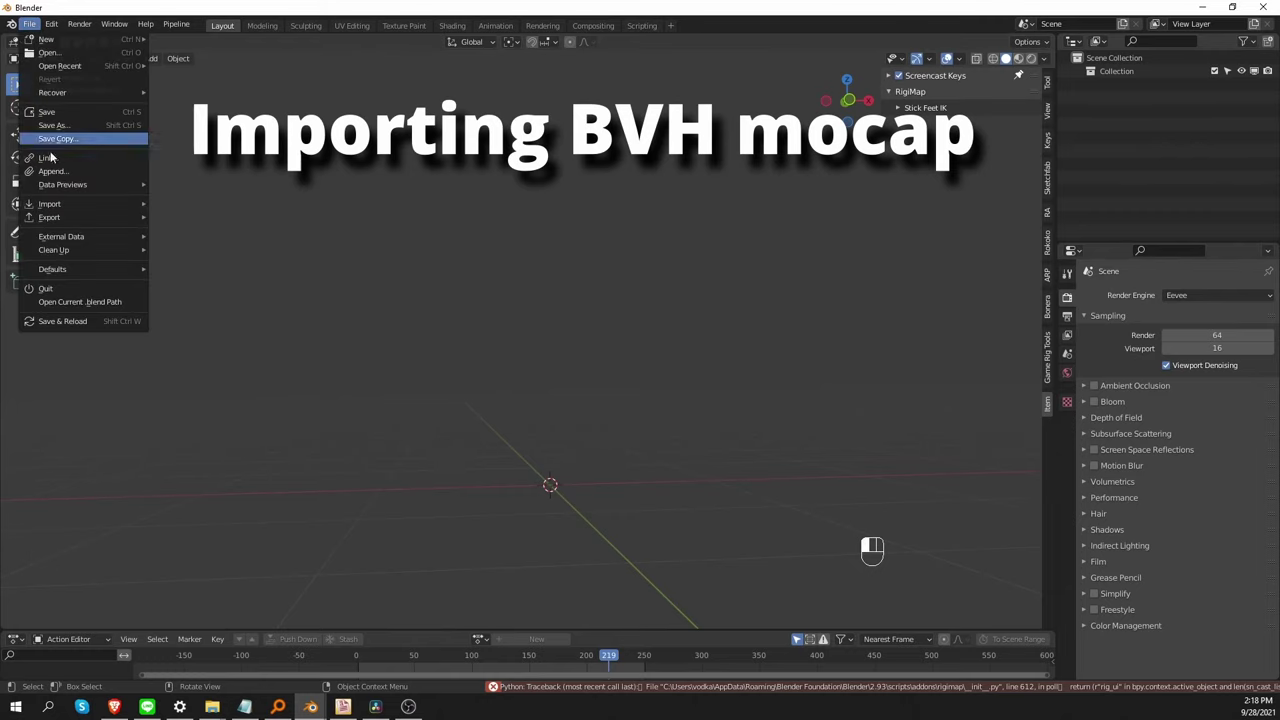
{"action": "mouse_move", "coordinate": [100, 204]}
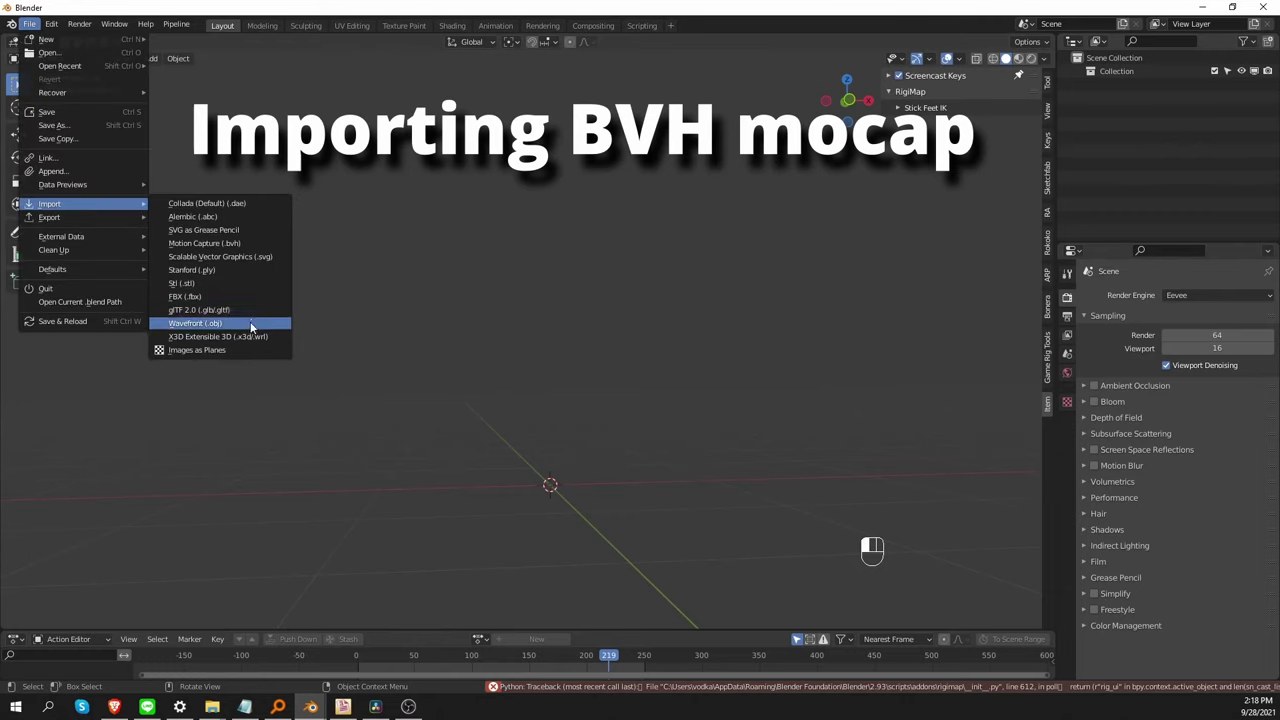
{"action": "left_click", "coordinate": [262, 243]}
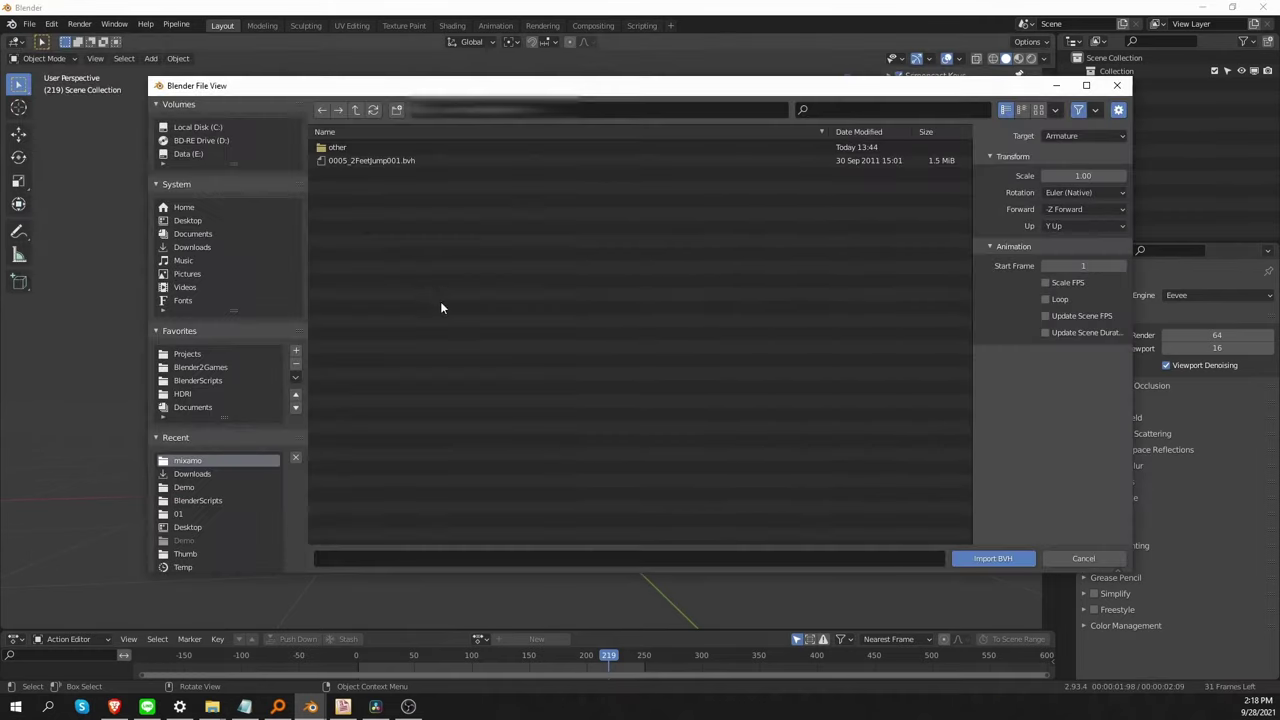
{"action": "left_click", "coordinate": [407, 161]}
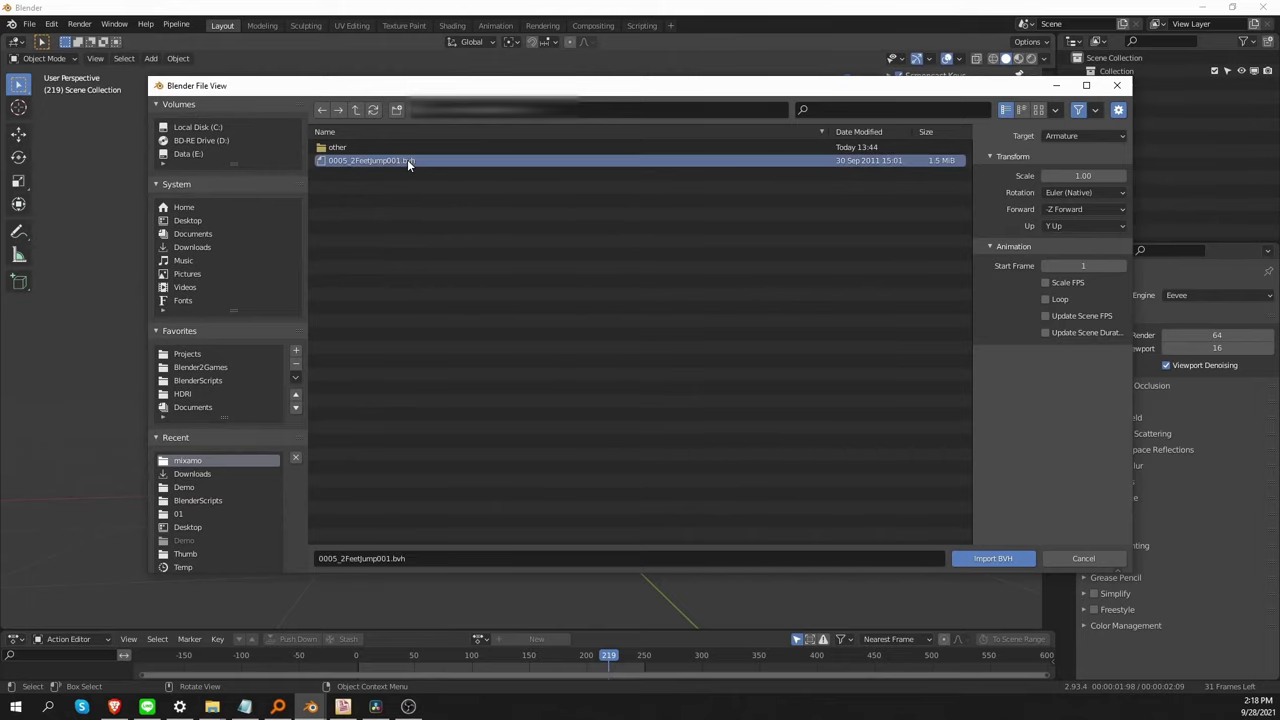
{"action": "left_click", "coordinate": [993, 558]}
{"action": "scroll", "coordinate": [558, 384], "scroll_direction": "down", "scroll_amount": 10}
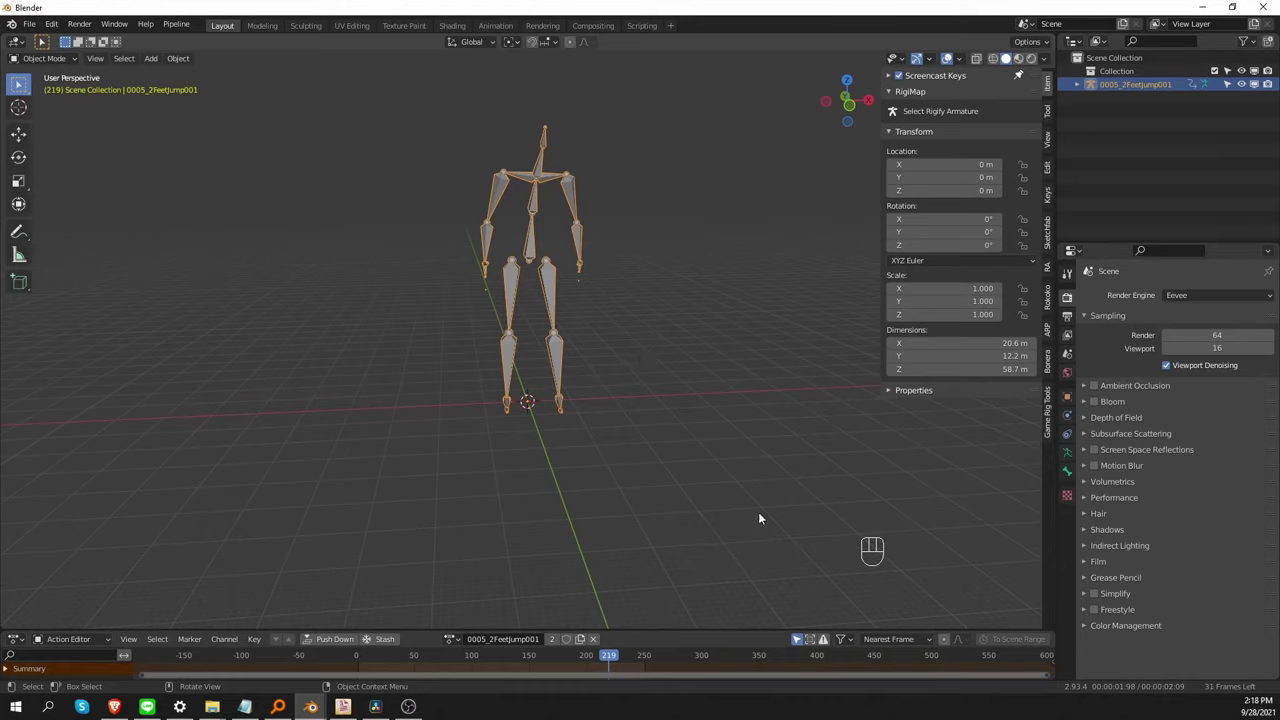
Step: Scale the jump armature down in stages from 0.125 to 0.139, leaving transforms unapplied
{"action": "key", "text": "s"}
{"action": "left_click", "coordinate": [646, 457]}
{"action": "key", "text": "s"}
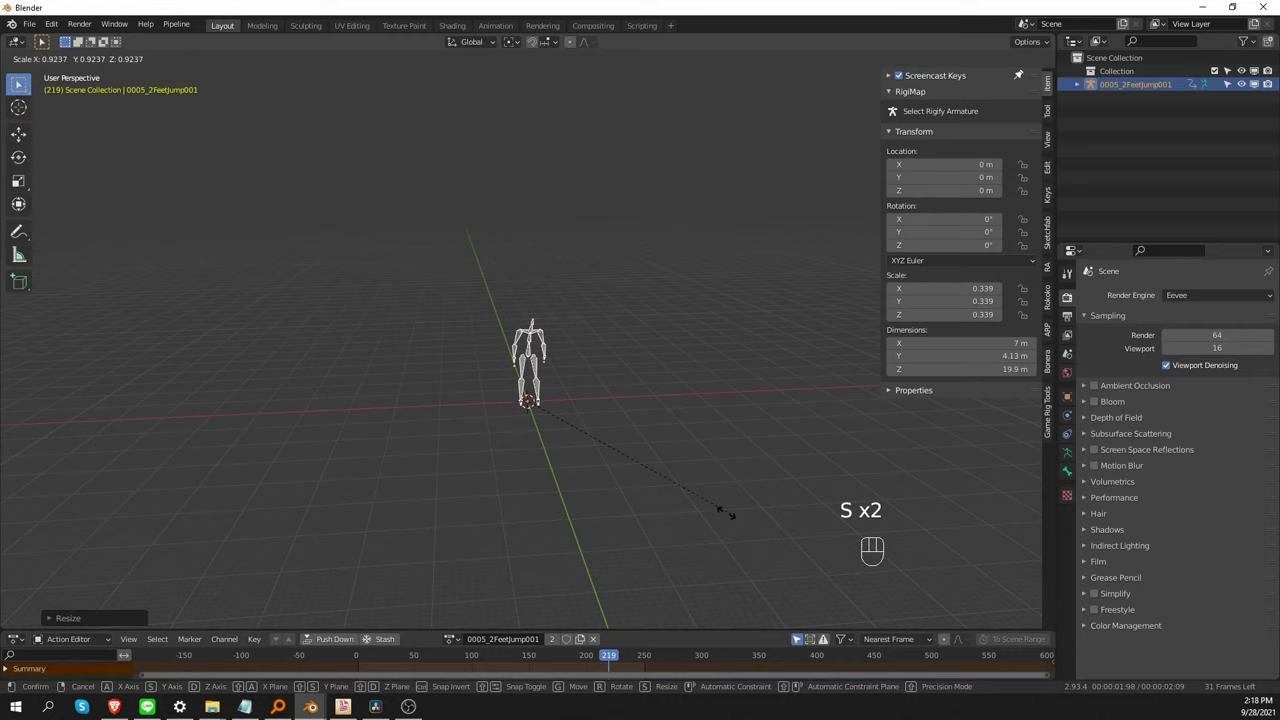
{"action": "left_click", "coordinate": [596, 446]}
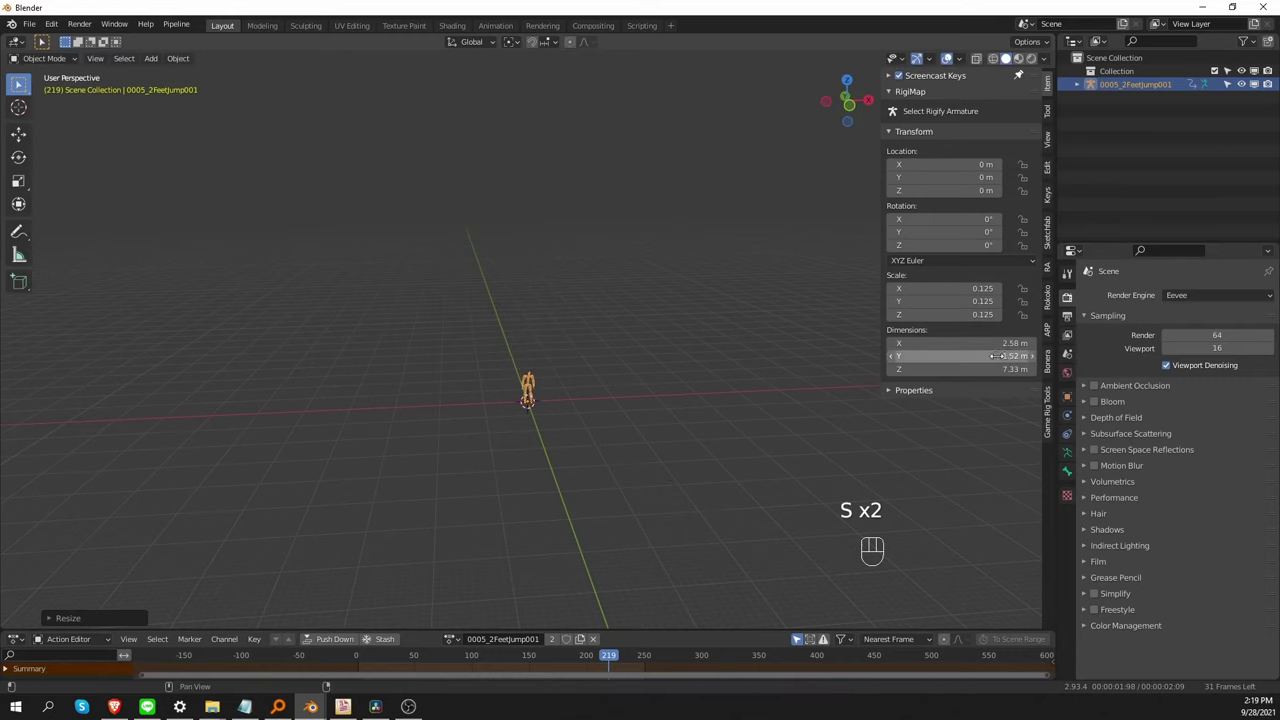
{"action": "key", "text": "KP_Decimal"}
{"action": "key", "text": "s"}
{"action": "left_click", "coordinate": [883, 587]}
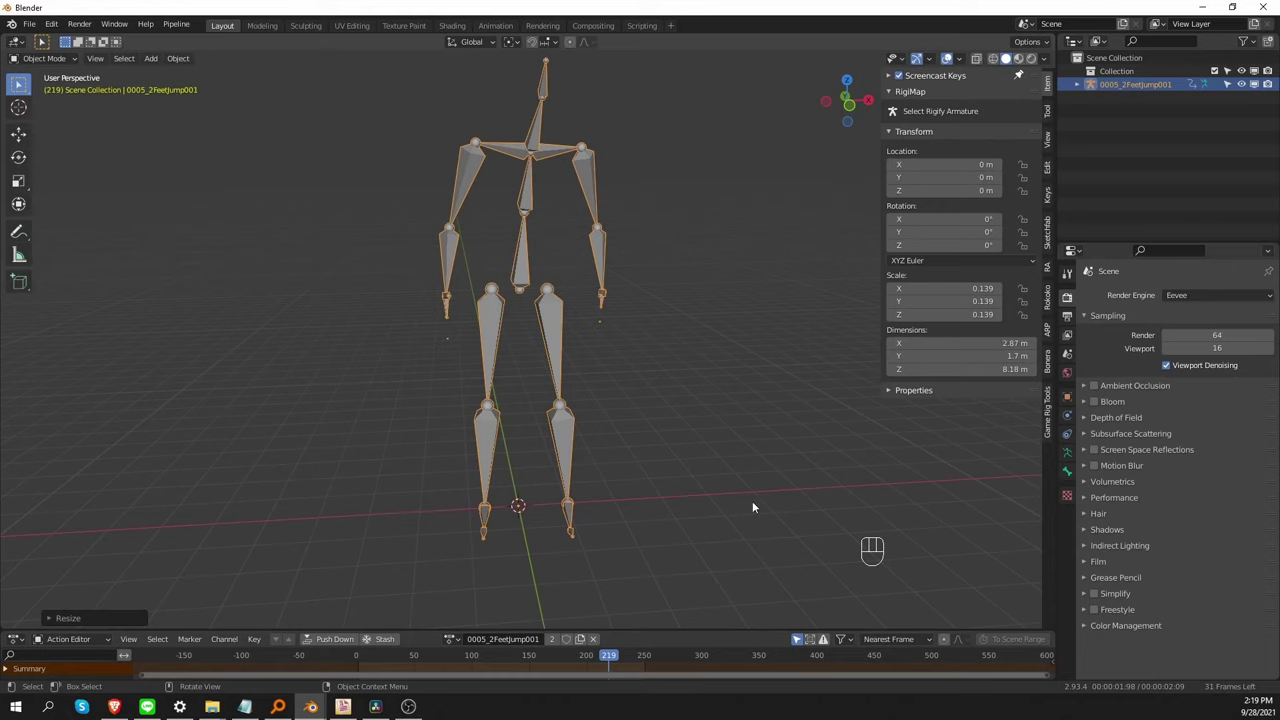
{"action": "scroll", "coordinate": [752, 497], "scroll_direction": "down", "scroll_amount": 4}
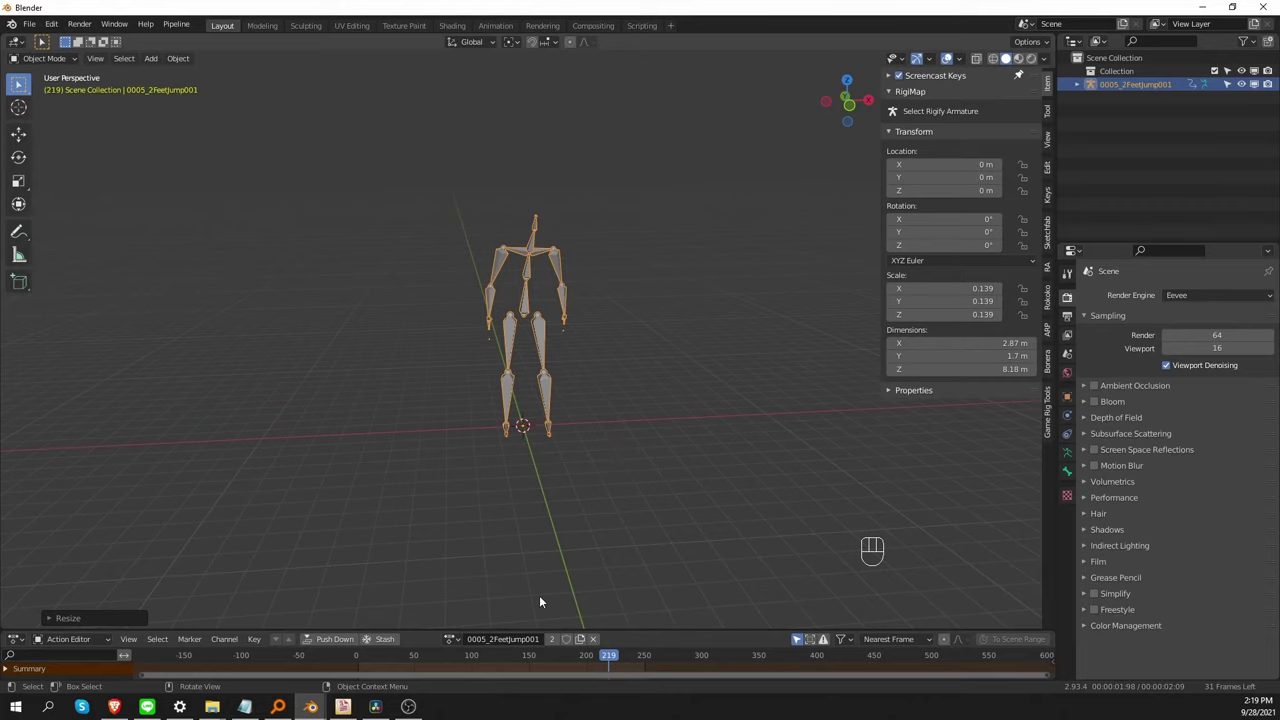
{"action": "key", "text": "ctrl+a"}
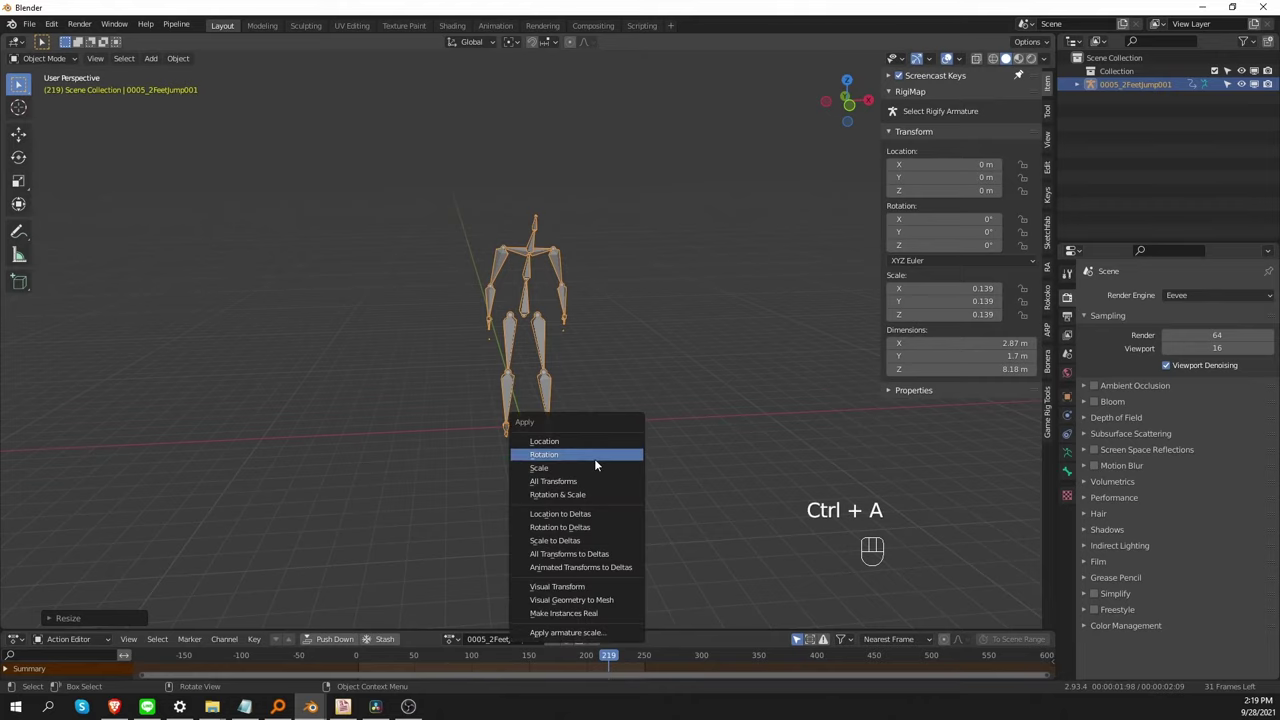
{"action": "left_click", "coordinate": [594, 458]}
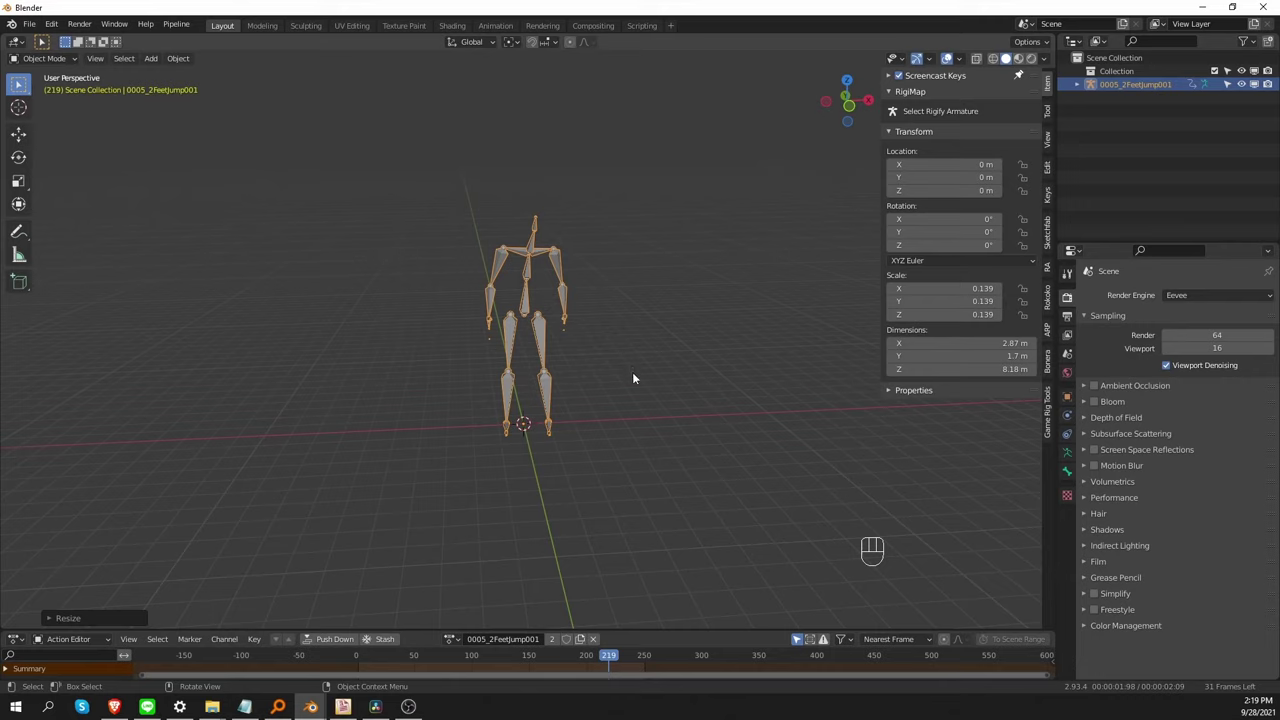
Step: Delete the existing 0005_2FeetJump001 armature
{"action": "key", "text": "x"}
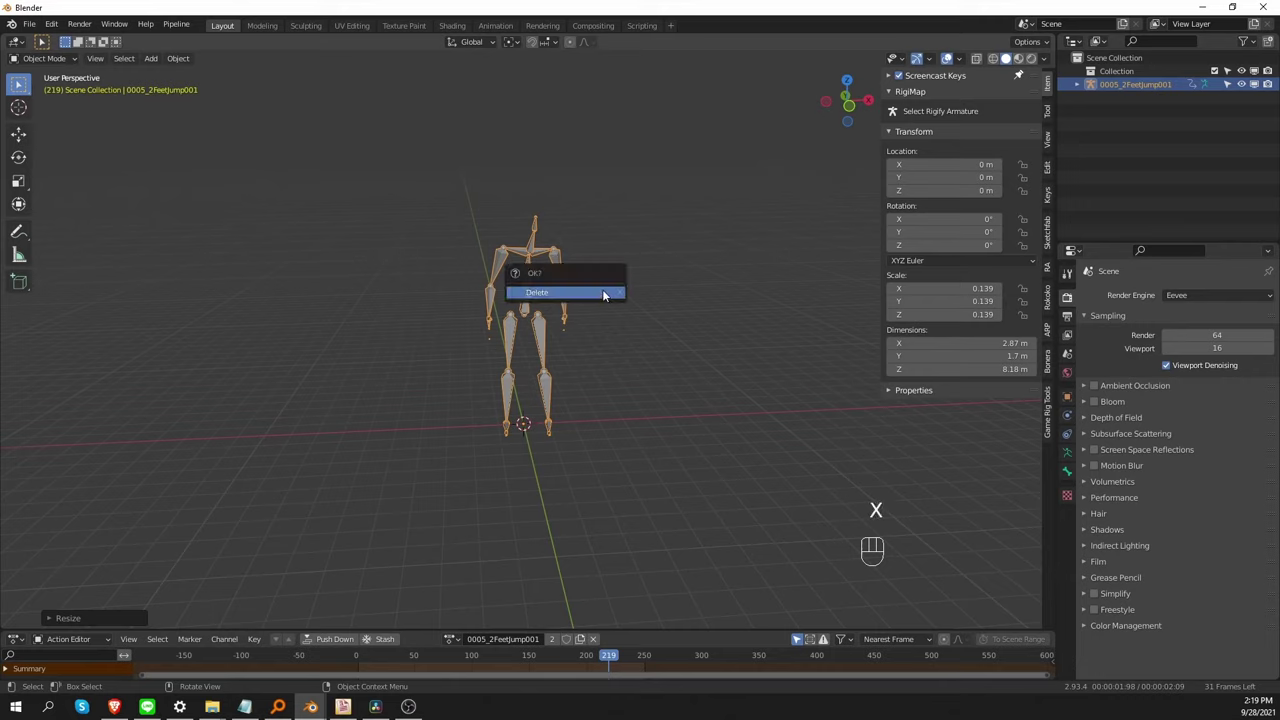
{"action": "key", "text": "x"}
{"action": "key", "text": "x"}
{"action": "left_click", "coordinate": [645, 388]}
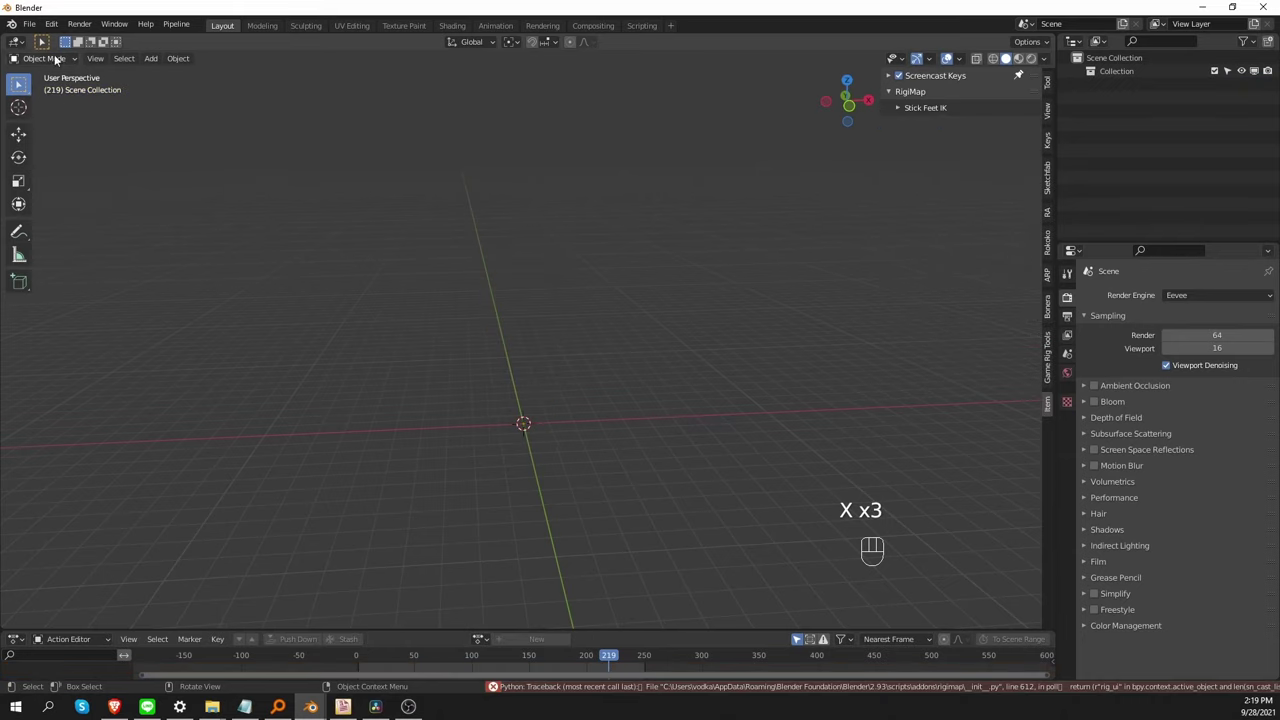
Step: Re-import 0005_2FeetJump001.bvh with the import Scale set to 0.14
{"action": "left_click", "coordinate": [29, 23]}
{"action": "mouse_move", "coordinate": [60, 203]}
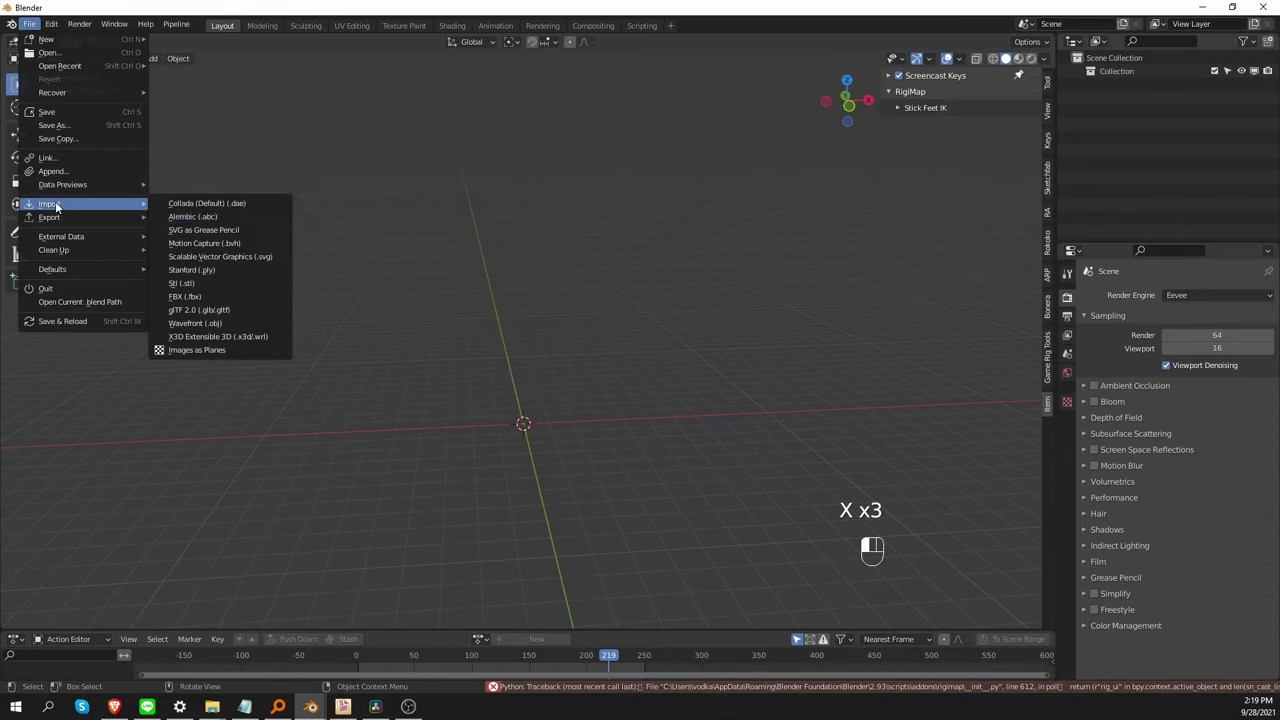
{"action": "left_click", "coordinate": [245, 243]}
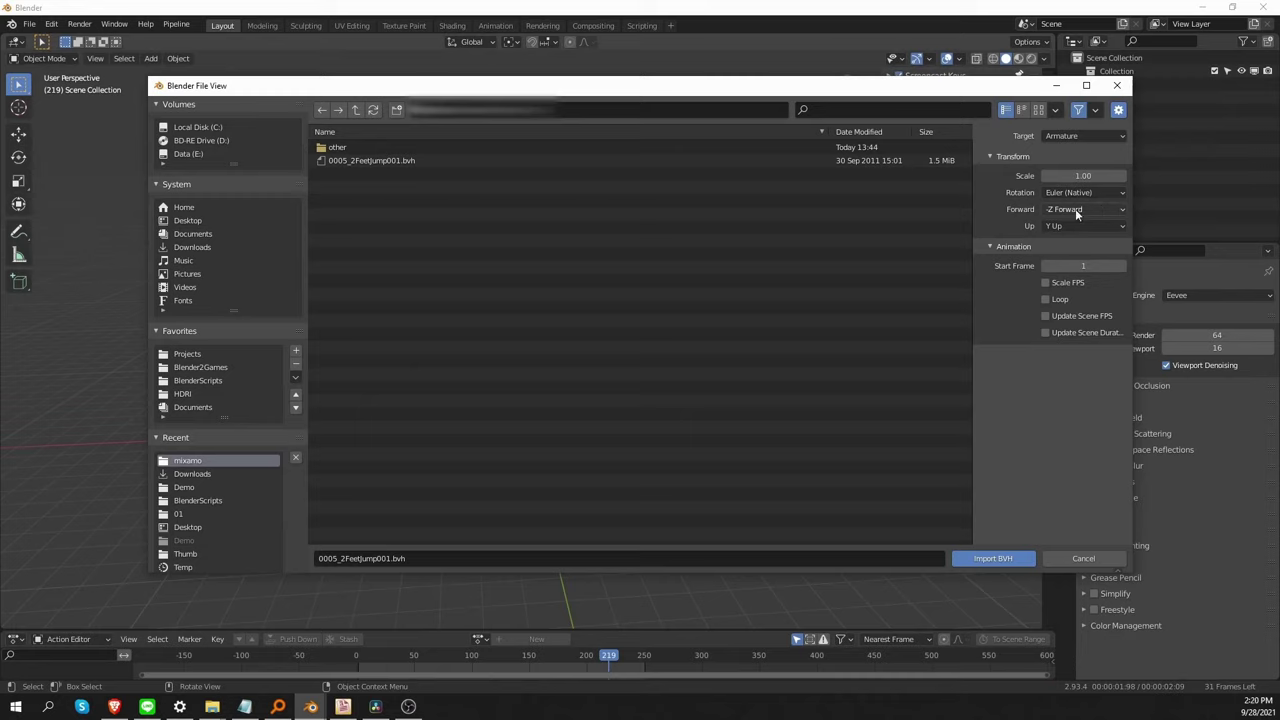
{"action": "left_click", "coordinate": [1084, 175]}
{"action": "type", "text": "0.14"}
{"action": "key", "text": "Return"}
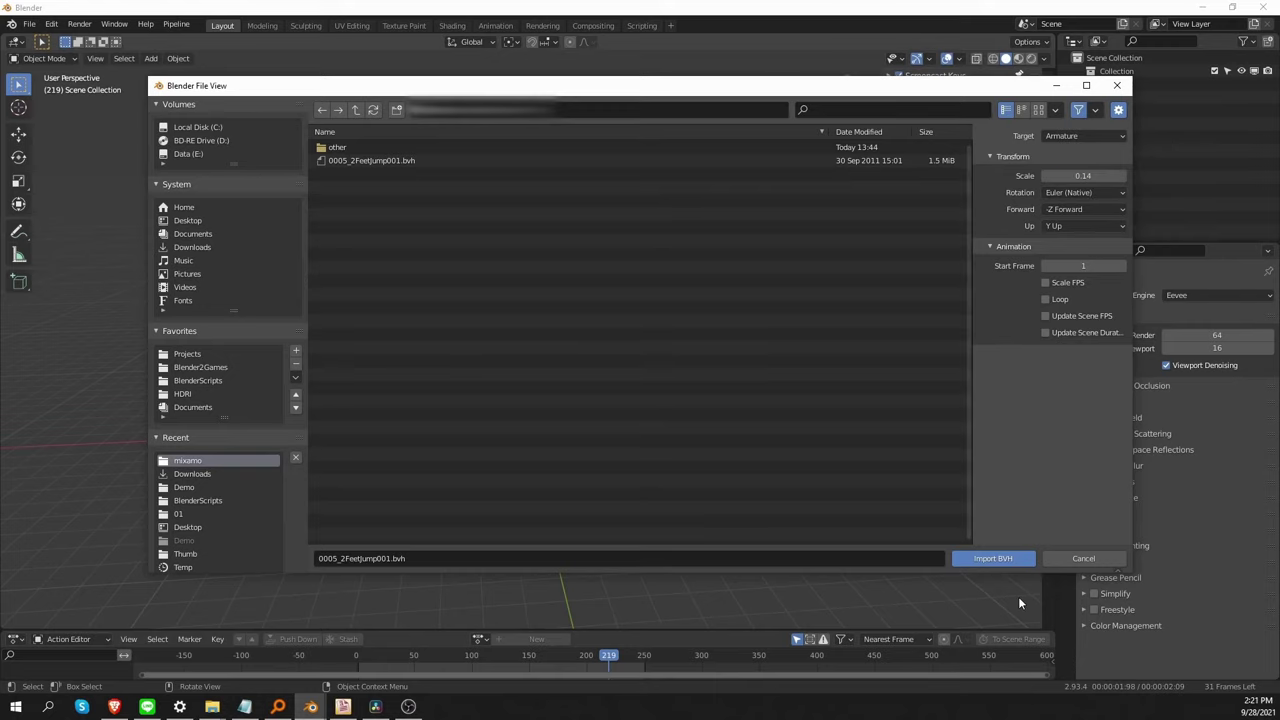
{"action": "left_click", "coordinate": [1006, 562]}
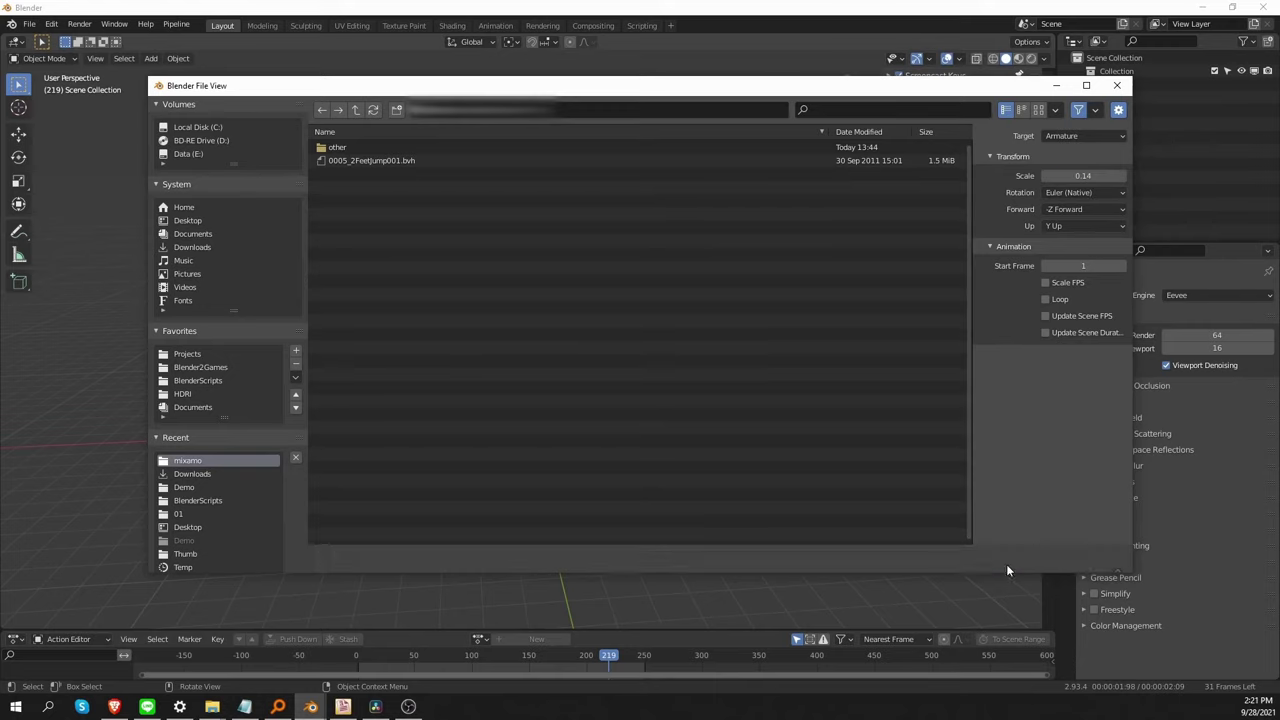
{"action": "scroll", "coordinate": [540, 430], "scroll_direction": "up", "scroll_amount": 3}
{"action": "middle_click_drag", "start_coordinate": [540, 430], "coordinate": [582, 398]}
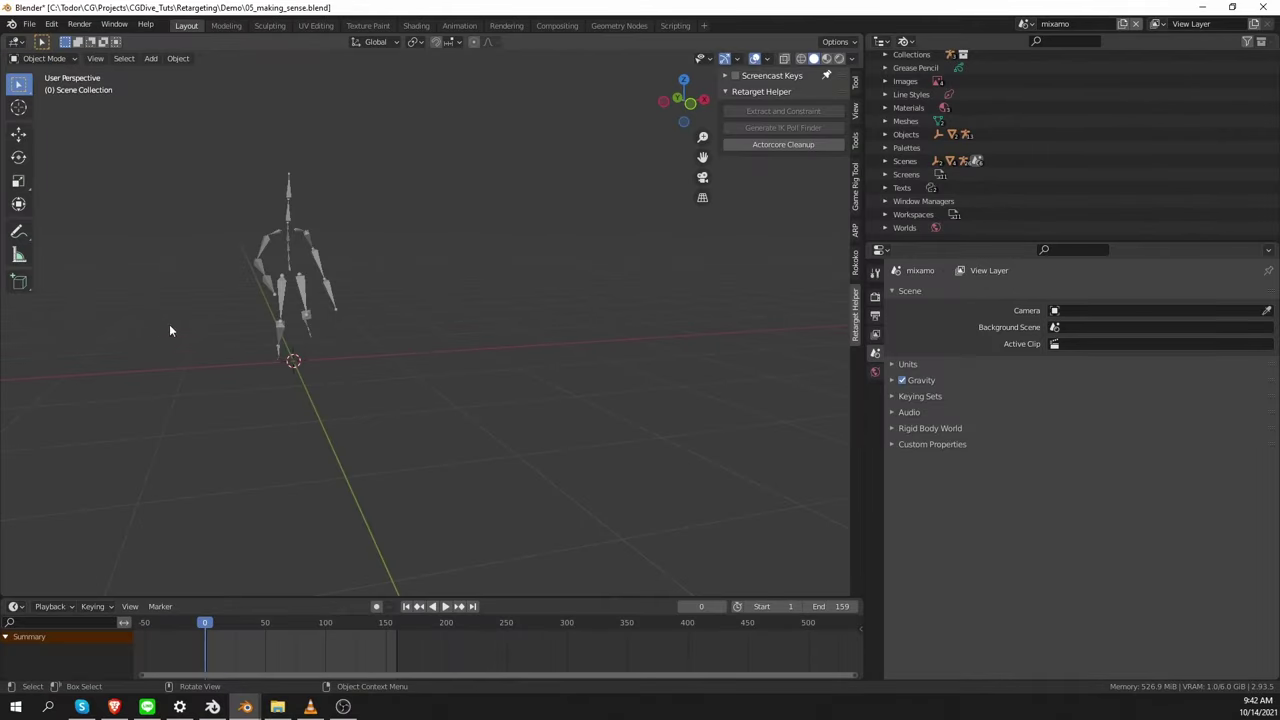
Step: Select the mixamo armature, switch to Pose Mode and test-rotate the Hips bone, then cancel
{"action": "middle_click_drag", "start_coordinate": [169, 330], "coordinate": [369, 431]}
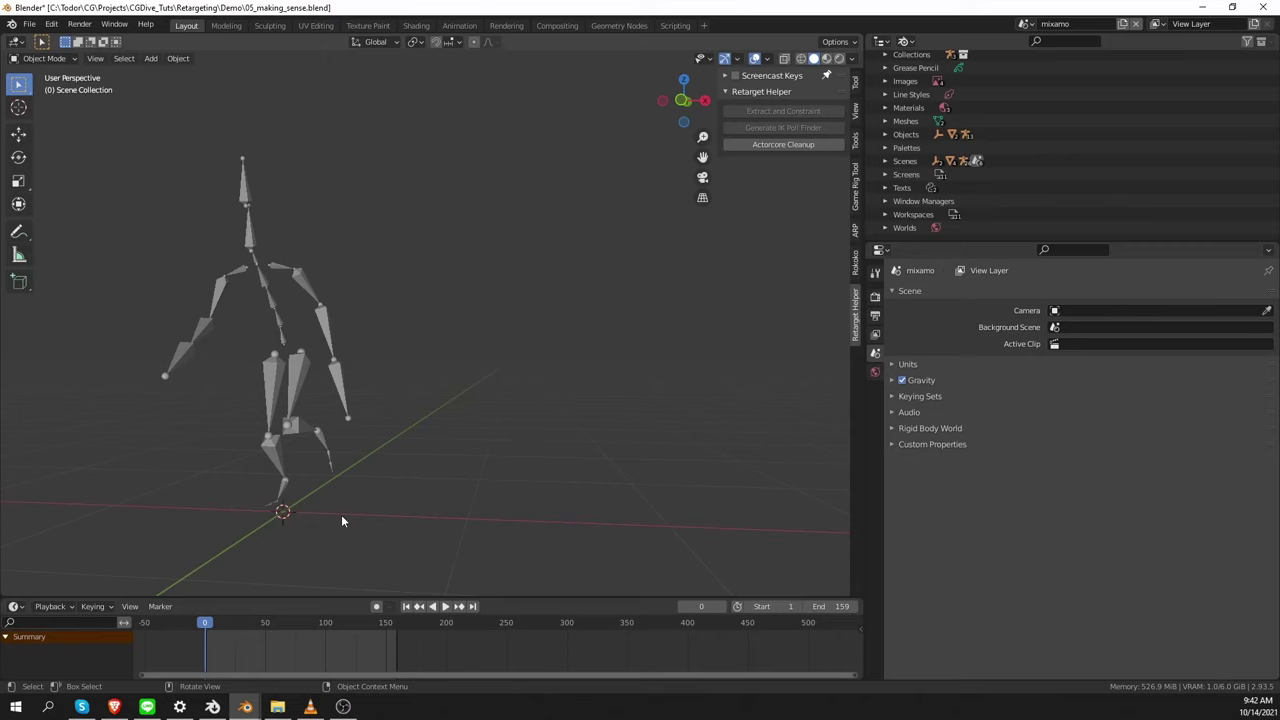
{"action": "left_click", "coordinate": [282, 334]}
{"action": "key", "text": "ctrl+Tab"}
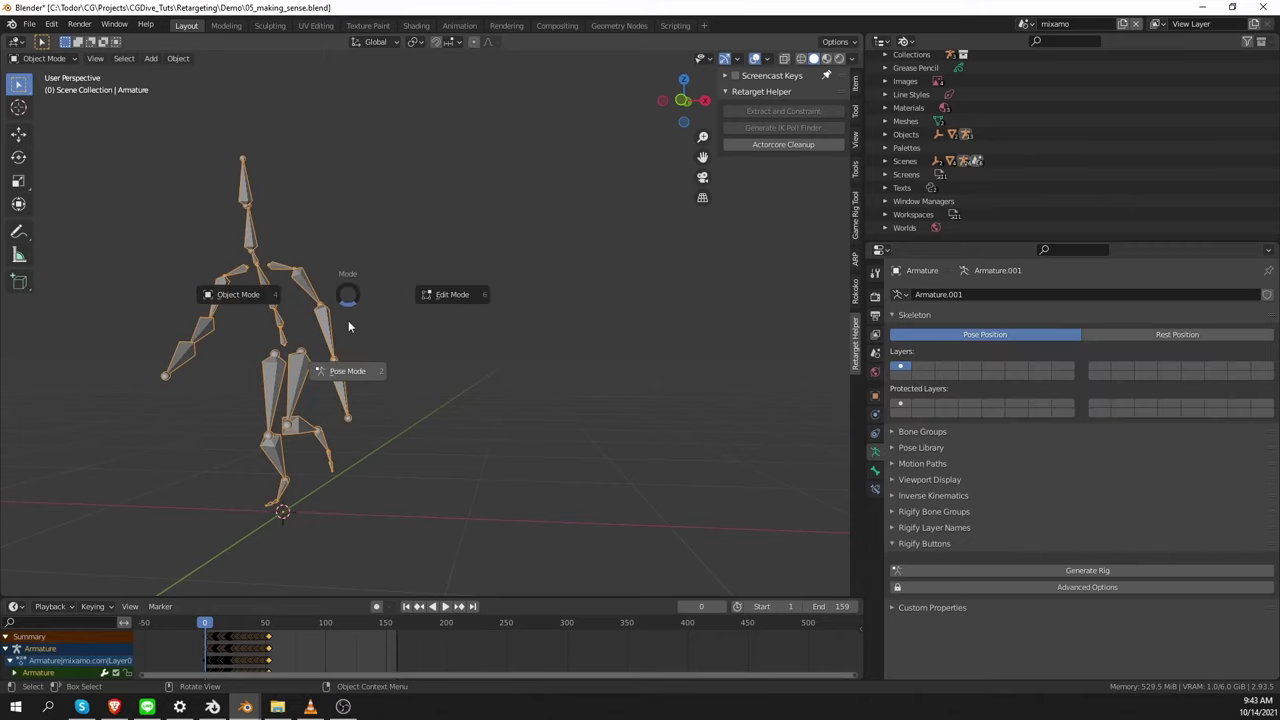
{"action": "left_click", "coordinate": [348, 371]}
{"action": "key", "text": "r"}
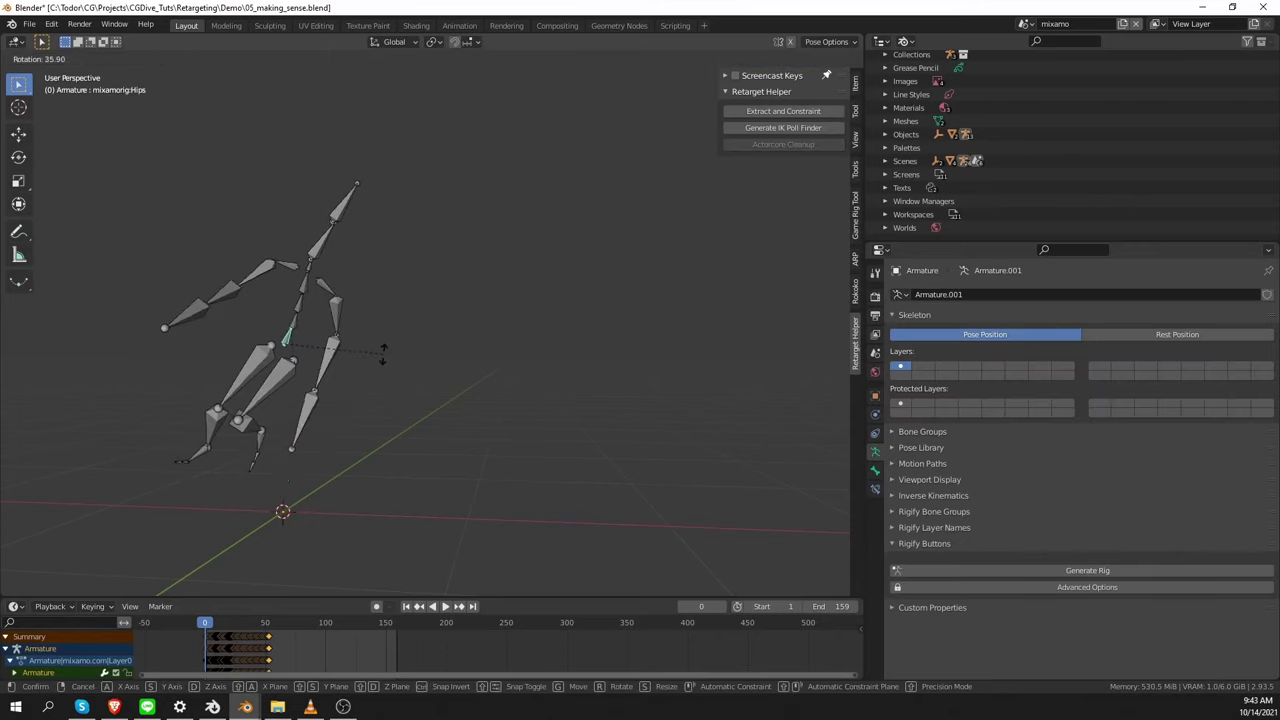
{"action": "key", "text": "Escape"}
Step: Check the Spine, Head, HeadTop_End and LeftToe_End bones one by one
{"action": "left_click", "coordinate": [273, 292]}
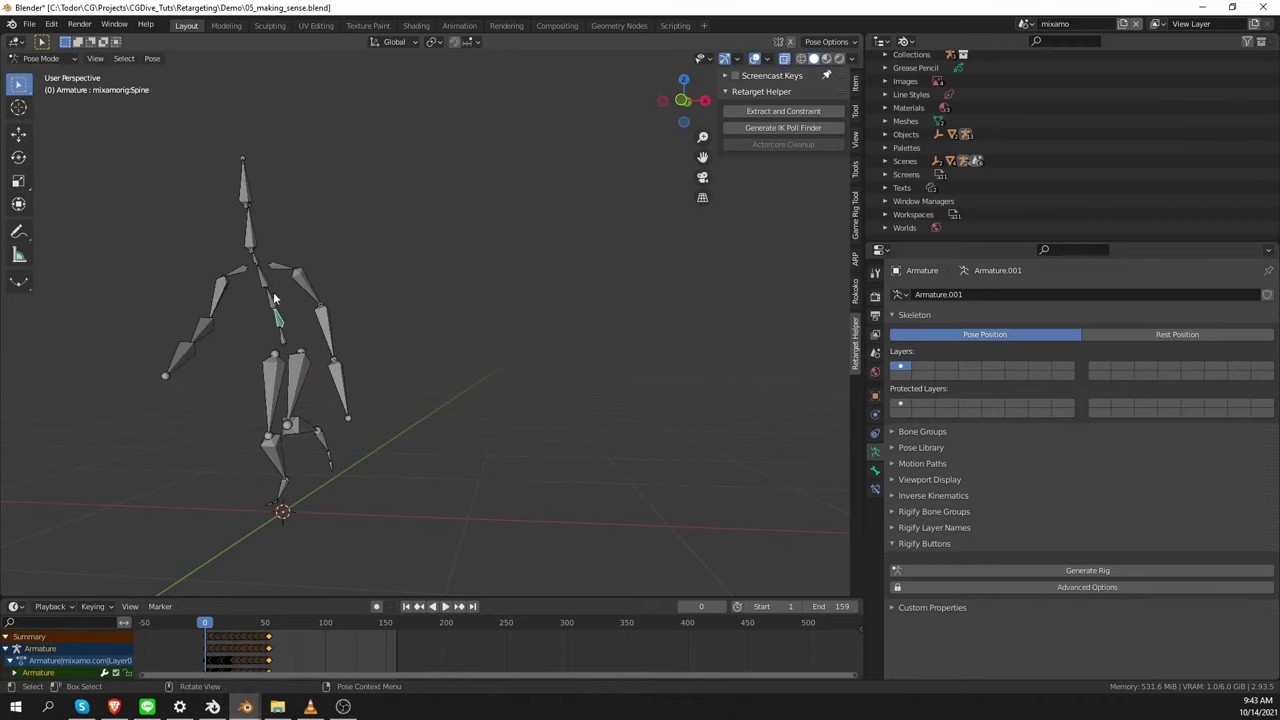
{"action": "left_click", "coordinate": [250, 240]}
{"action": "mouse_move", "coordinate": [313, 260]}
{"action": "left_mouse_down"}
{"action": "mouse_move", "coordinate": [359, 373]}
{"action": "mouse_move", "coordinate": [317, 405]}
{"action": "left_mouse_up"}
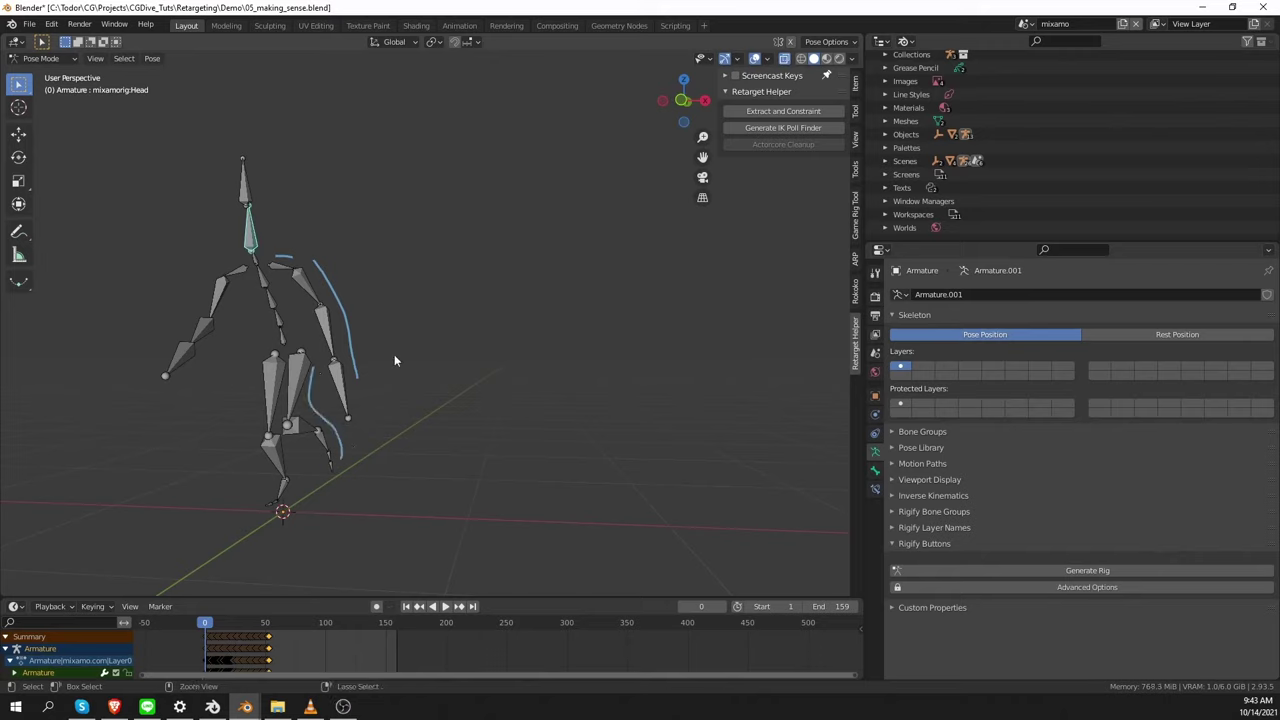
{"action": "key", "text": "ctrl+z"}
{"action": "key", "text": "ctrl+z"}
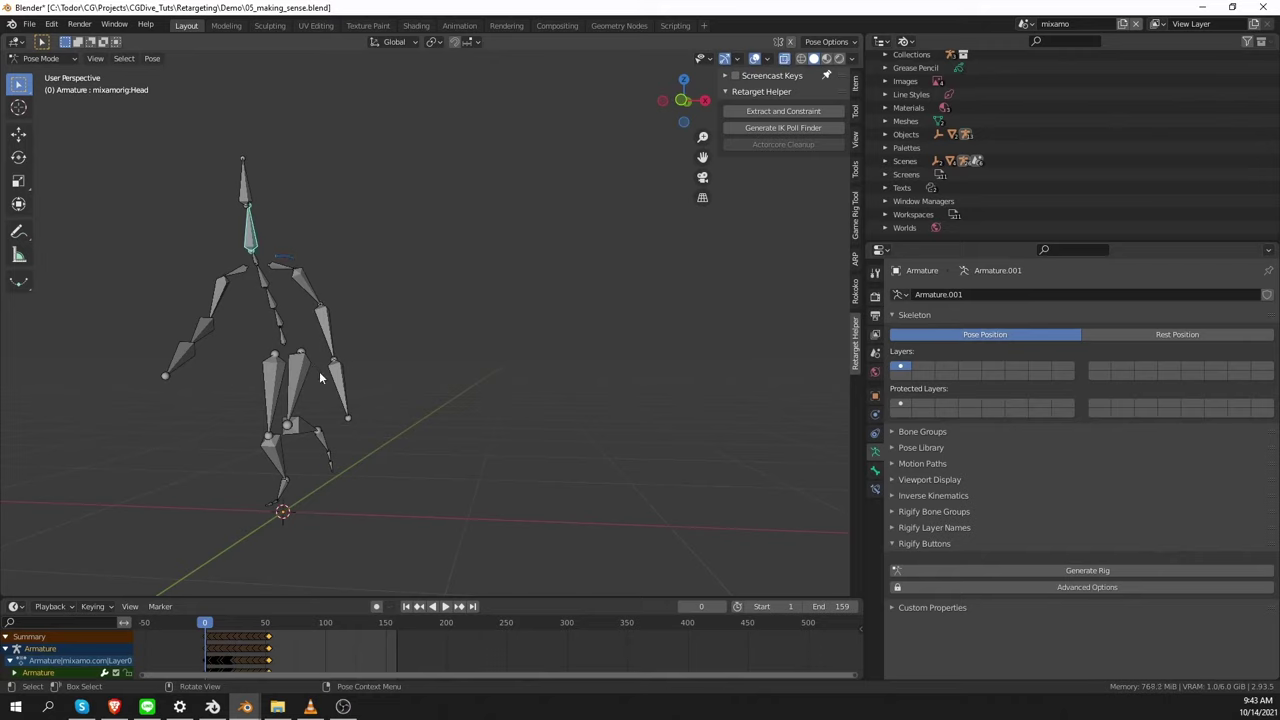
{"action": "left_click", "coordinate": [249, 202]}
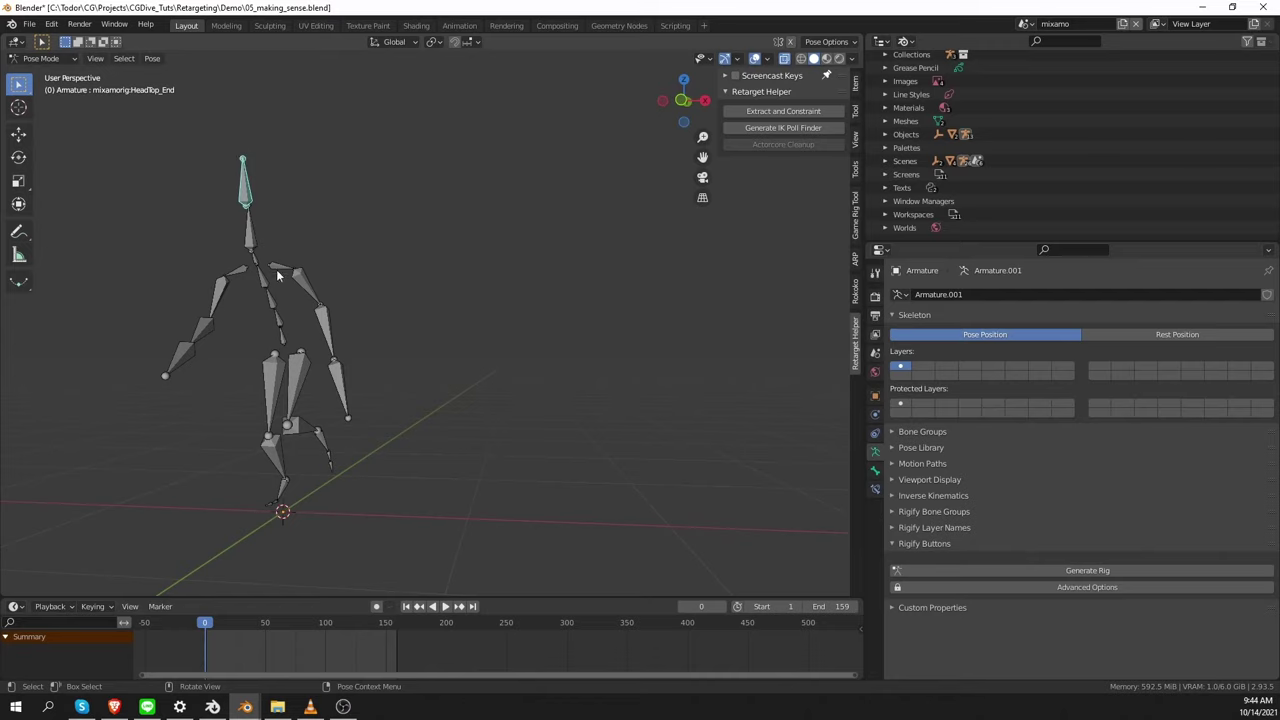
{"action": "scroll", "coordinate": [320, 320], "scroll_direction": "up", "scroll_amount": 6}
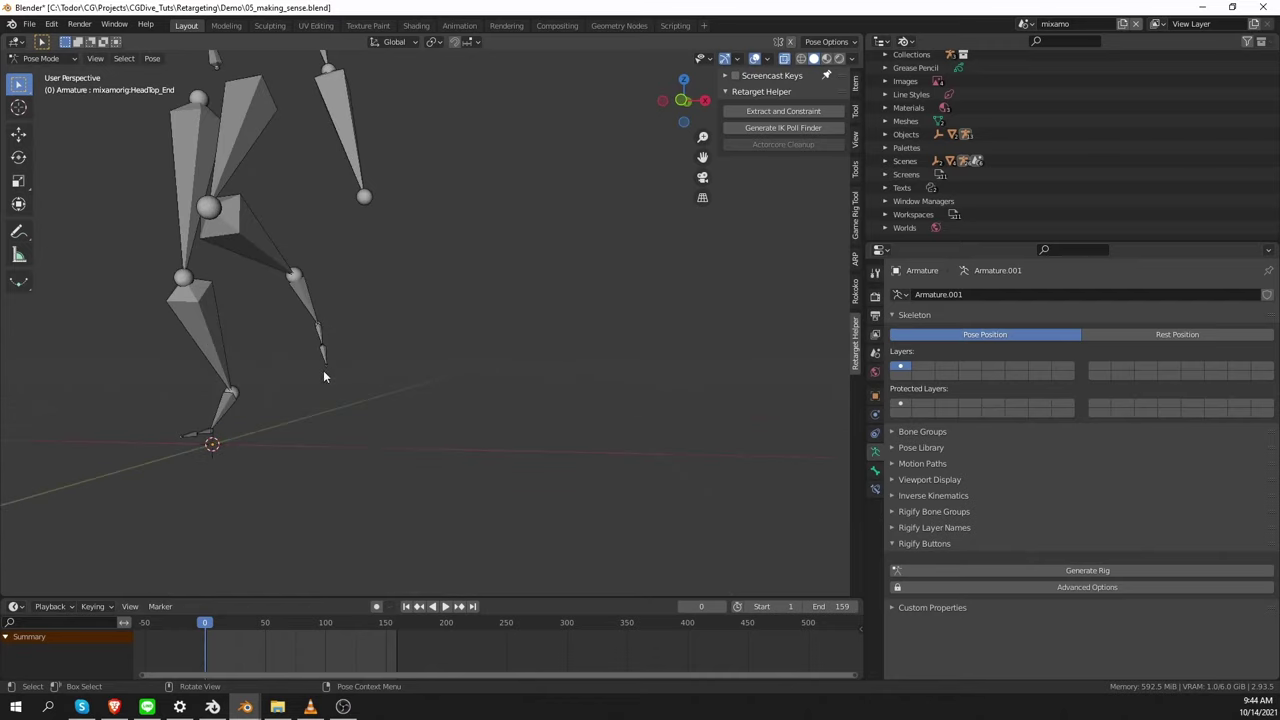
{"action": "left_click", "coordinate": [323, 376]}
{"action": "middle_click_drag", "start_coordinate": [323, 376], "coordinate": [373, 368]}
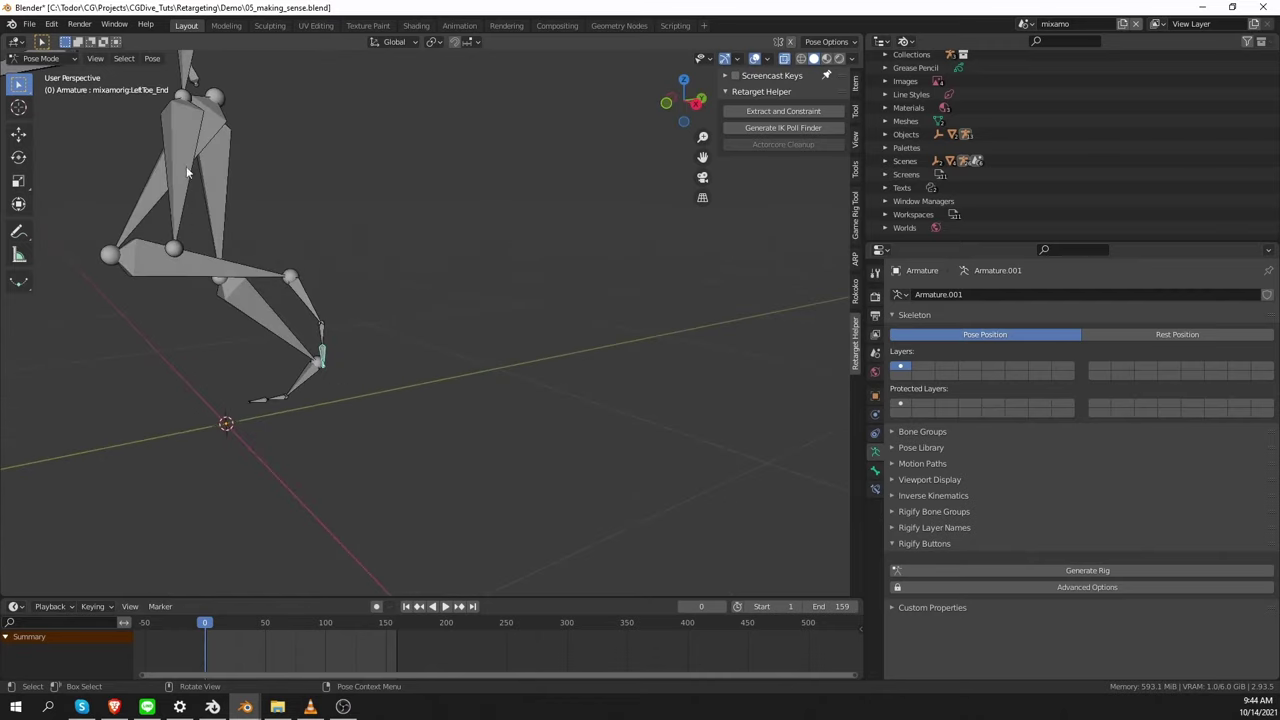
{"action": "middle_click_drag", "start_coordinate": [167, 96], "coordinate": [338, 420]}
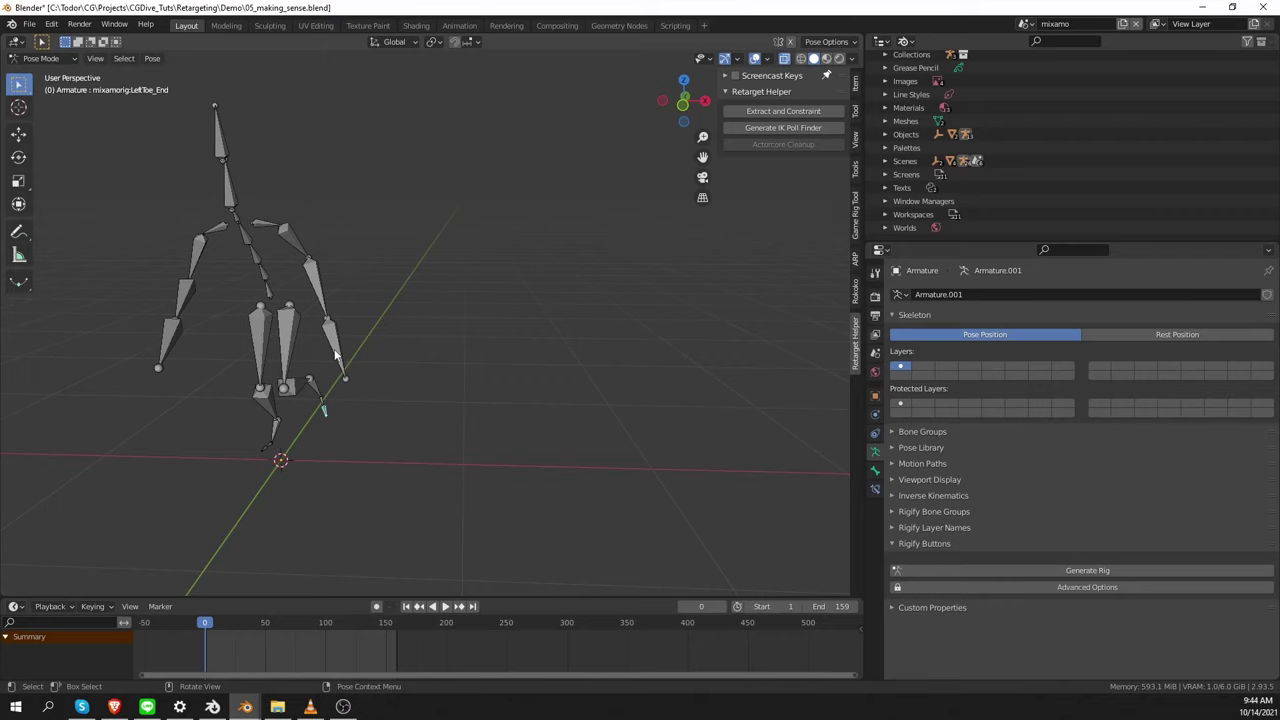
{"action": "key", "text": "Tab"}
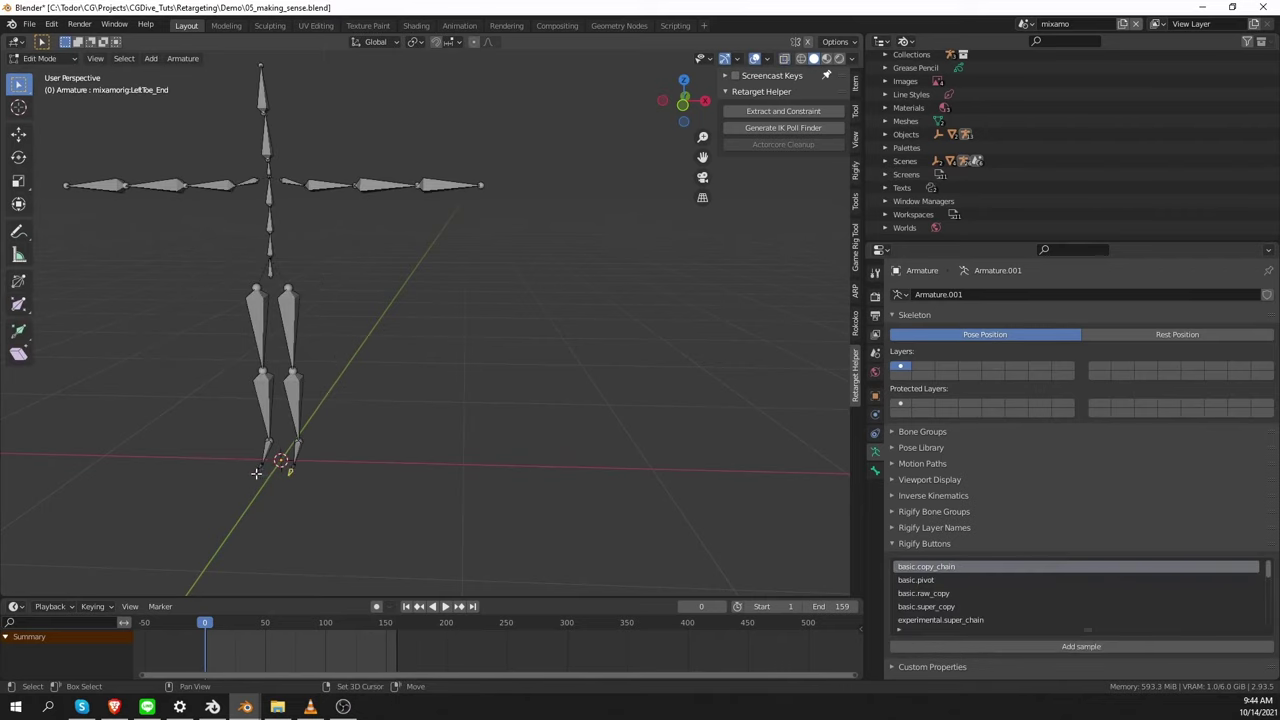
{"action": "middle_click_drag", "start_coordinate": [323, 458], "coordinate": [343, 265], "text": "shift"}
{"action": "left_click", "coordinate": [257, 240], "text": "shift"}
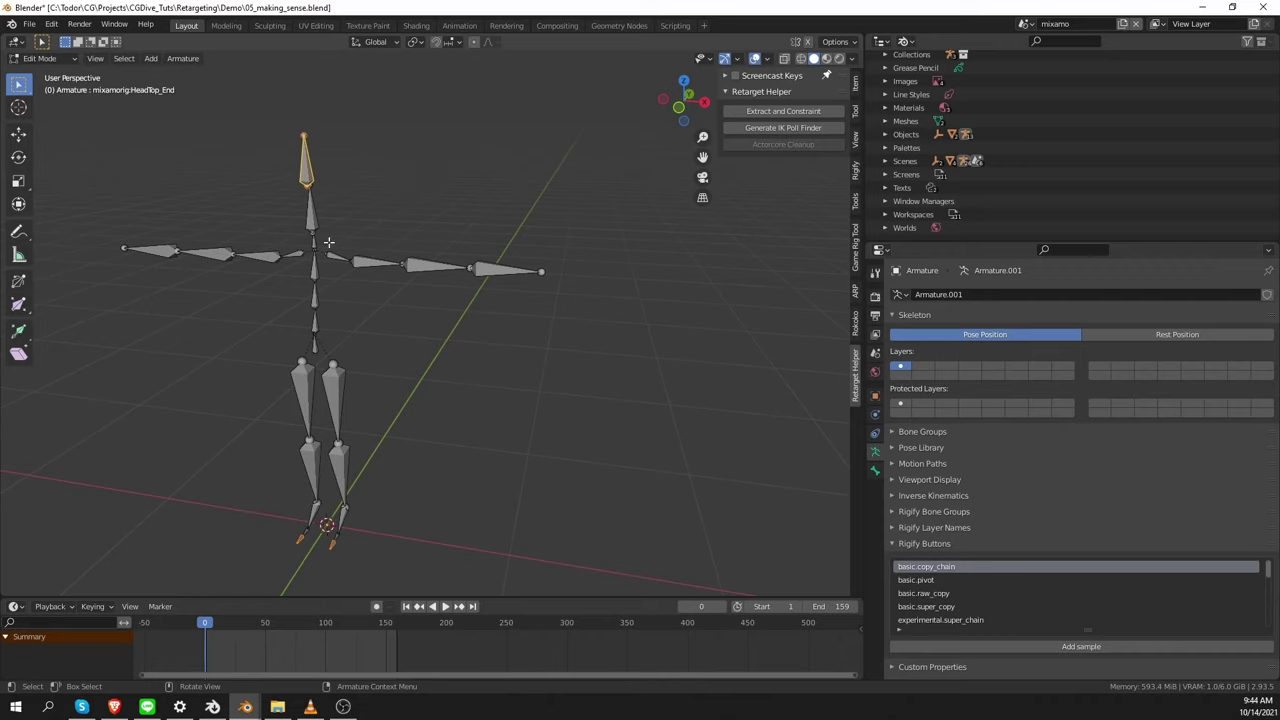
{"action": "key", "text": "x"}
{"action": "key", "text": "Escape"}
{"action": "middle_click_drag", "start_coordinate": [408, 255], "coordinate": [381, 346]}
{"action": "key", "text": "Tab"}
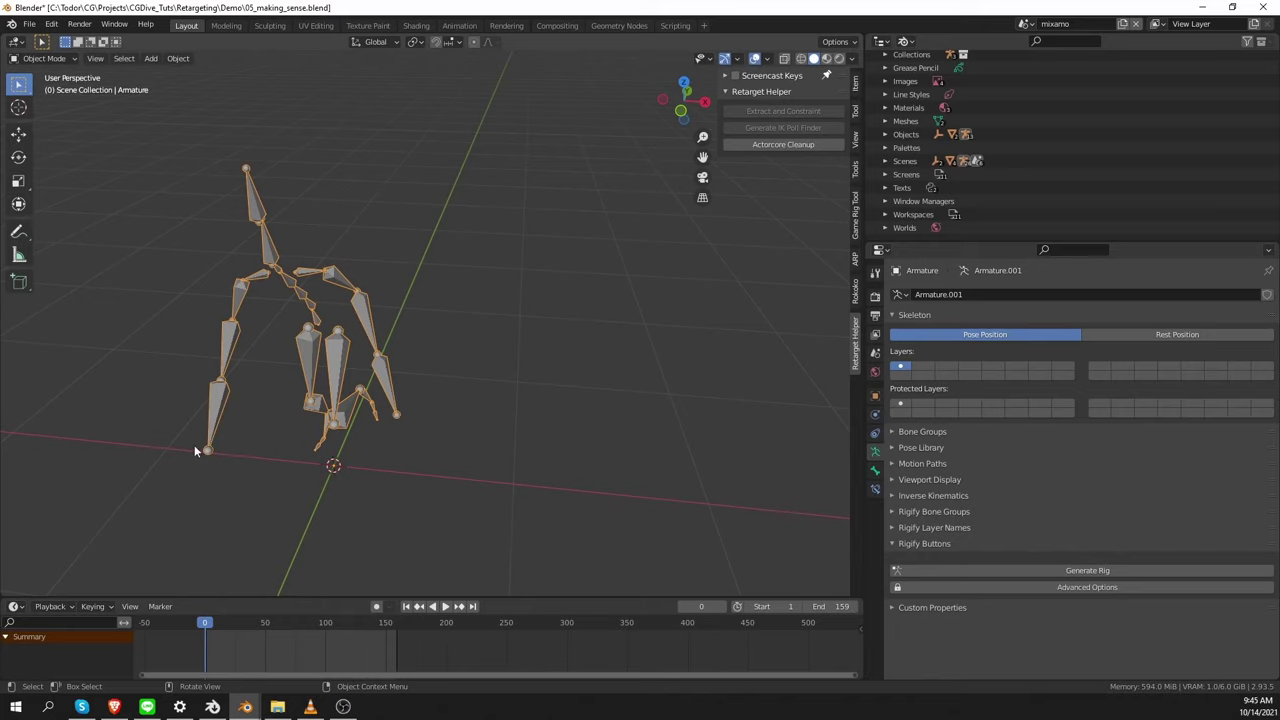
{"action": "key", "text": "ctrl+Tab"}
{"action": "left_click", "coordinate": [526, 444]}
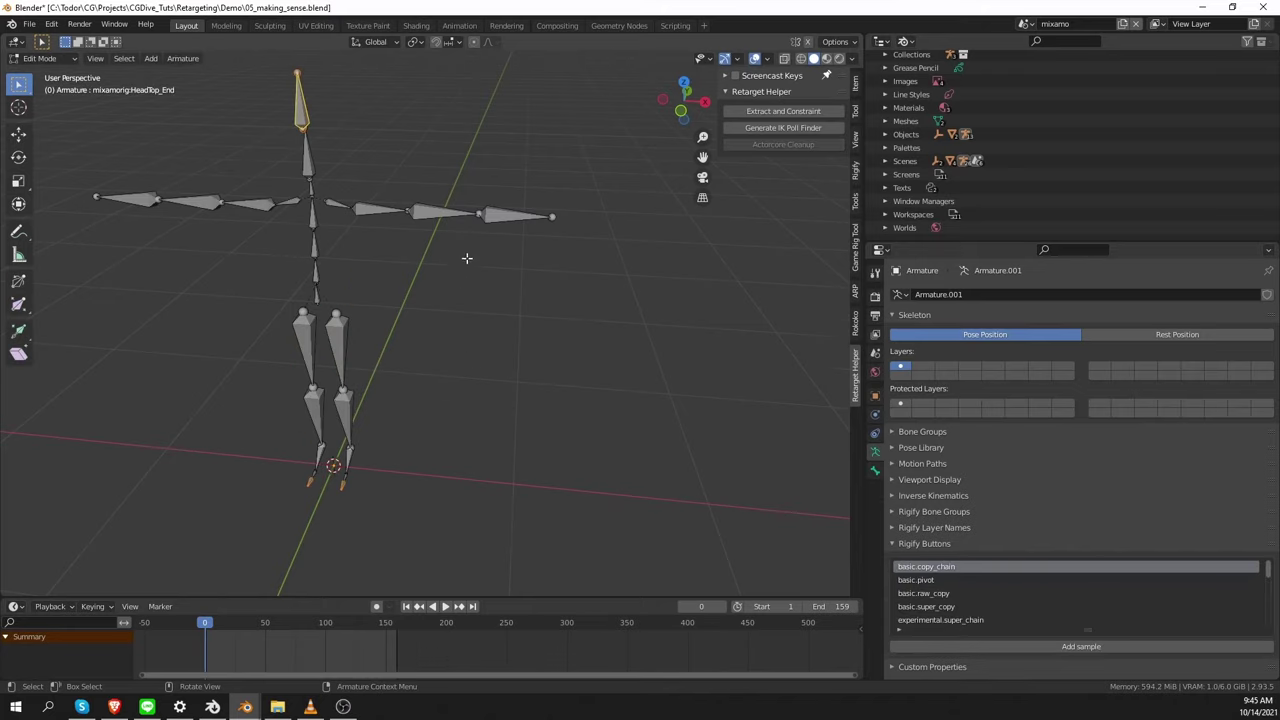
{"action": "left_click", "coordinate": [492, 212]}
{"action": "left_click", "coordinate": [138, 205], "text": "shift"}
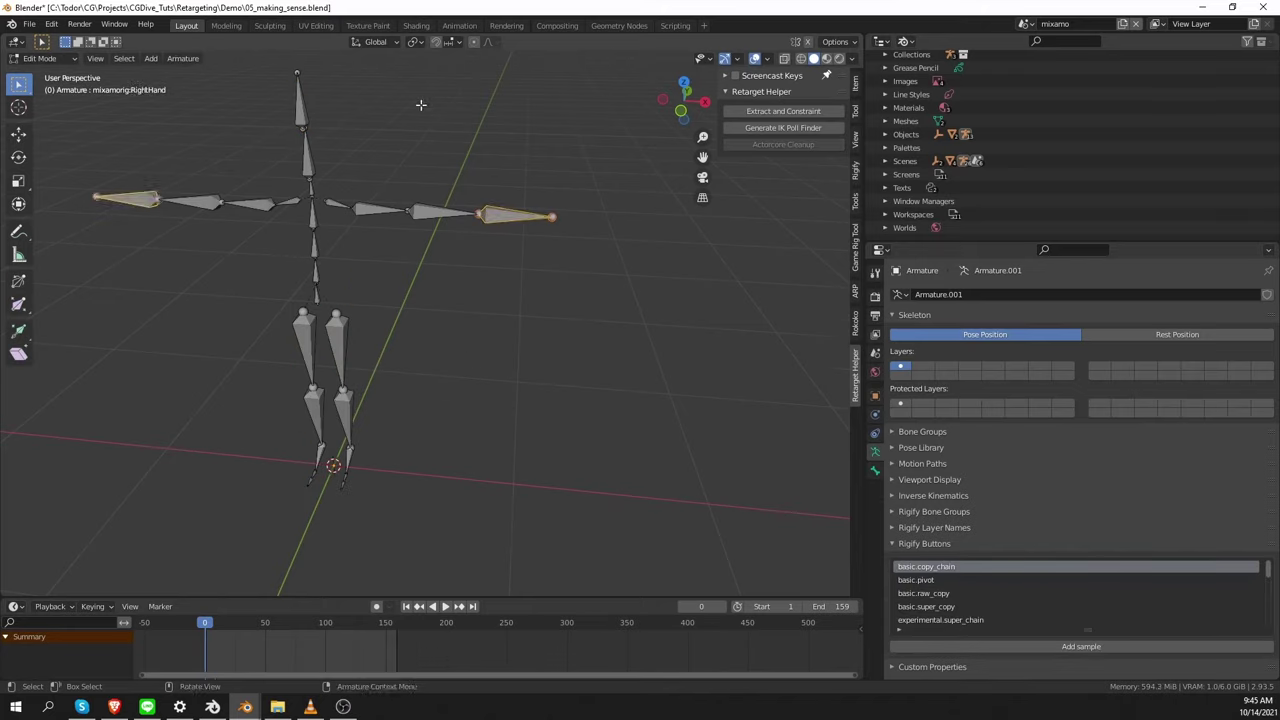